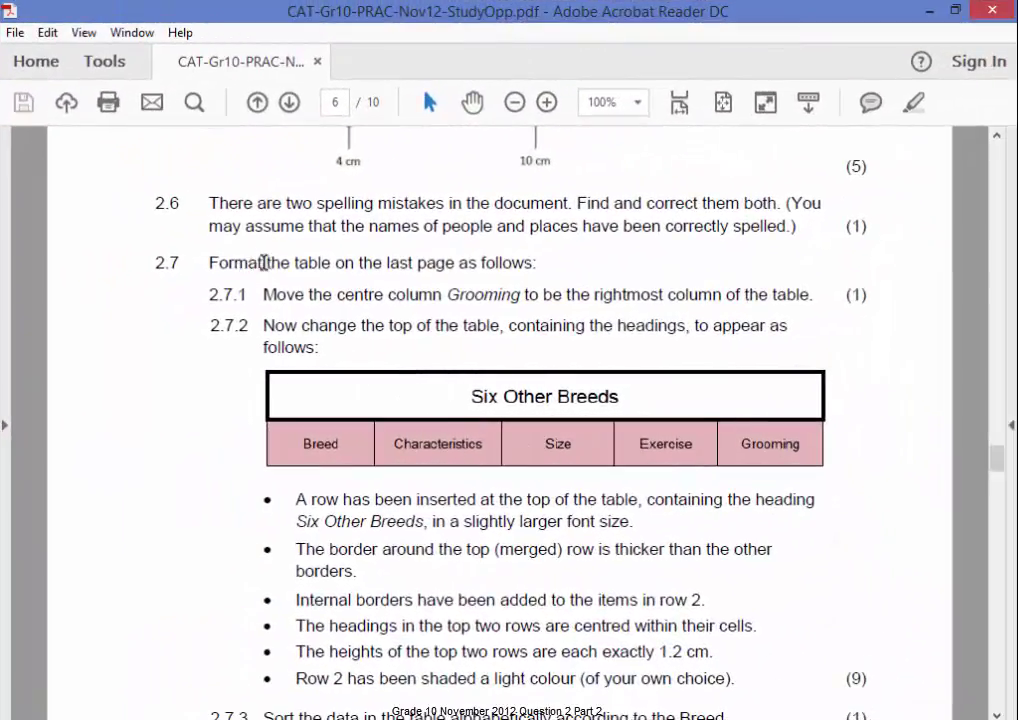
- Cut the Grooming column and paste it after Exercise at the table's right end
scroll(297, 262, down, 1)
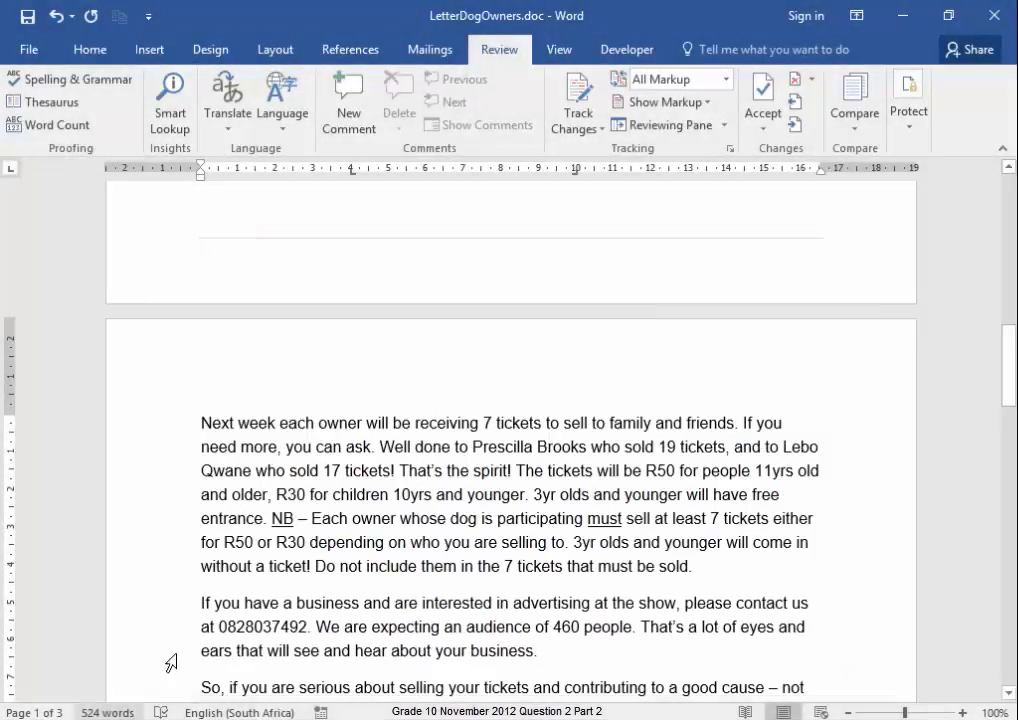
scroll(380, 500, down, 8)
scroll(347, 535, down, 6)
scroll(348, 530, down, 8)
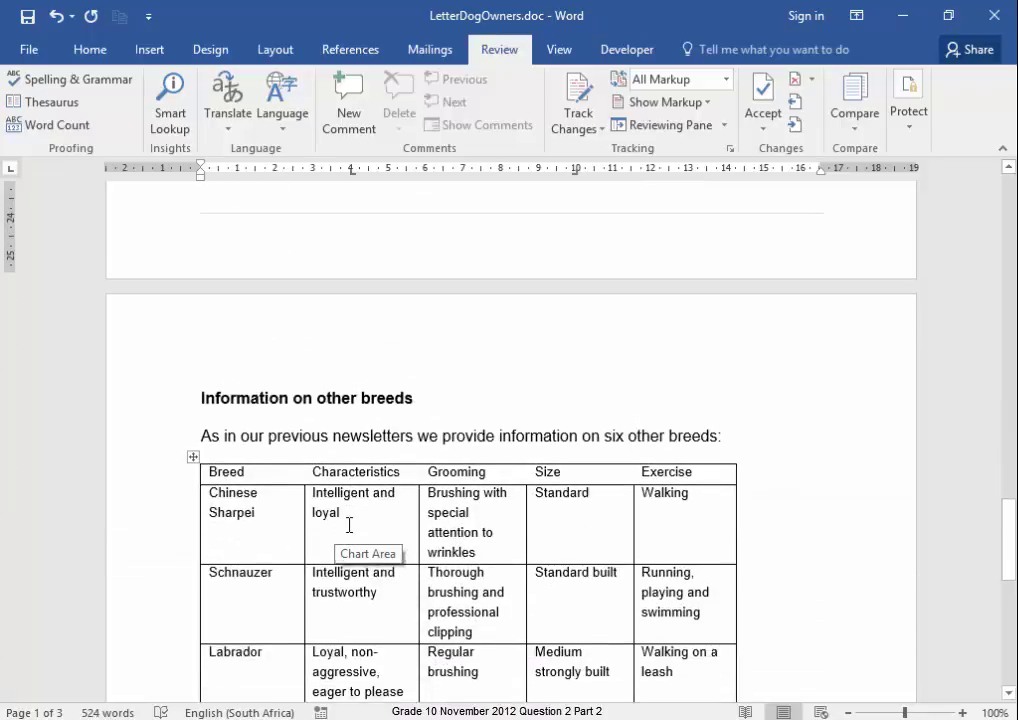
scroll(360, 535, down, 3)
scroll(385, 510, down, 2)
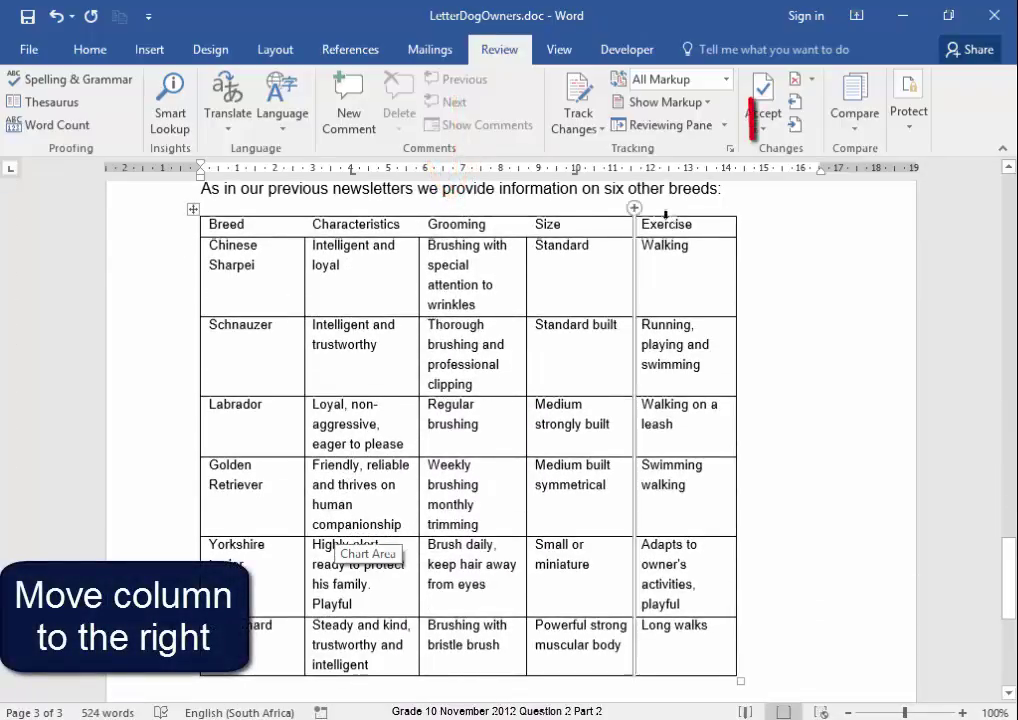
click(478, 213)
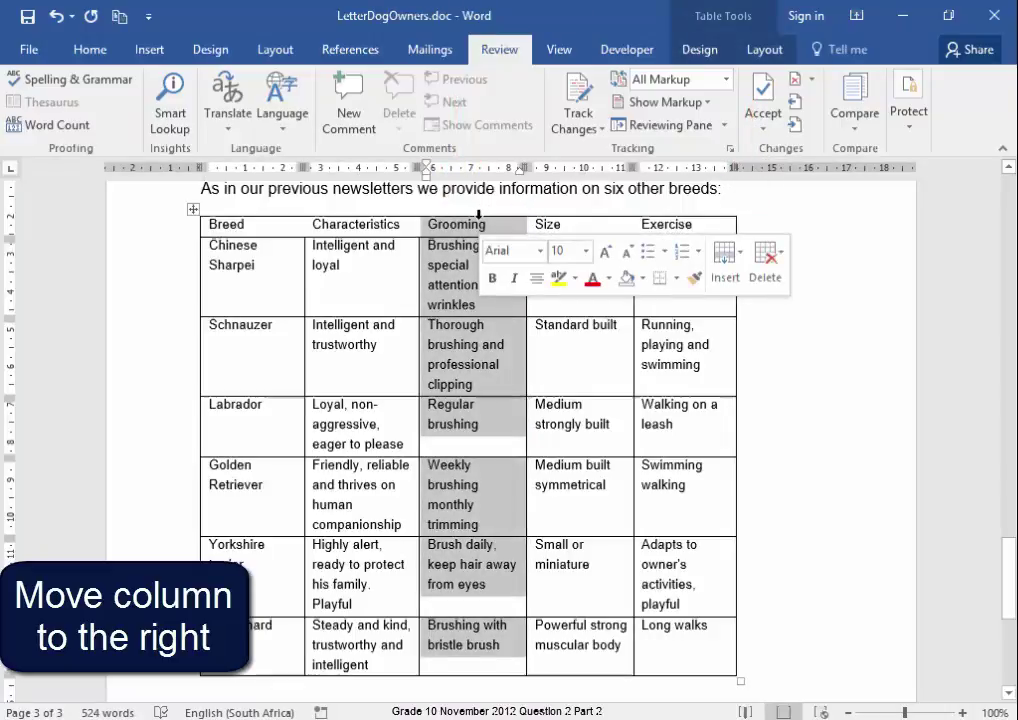
key(ctrl+x)
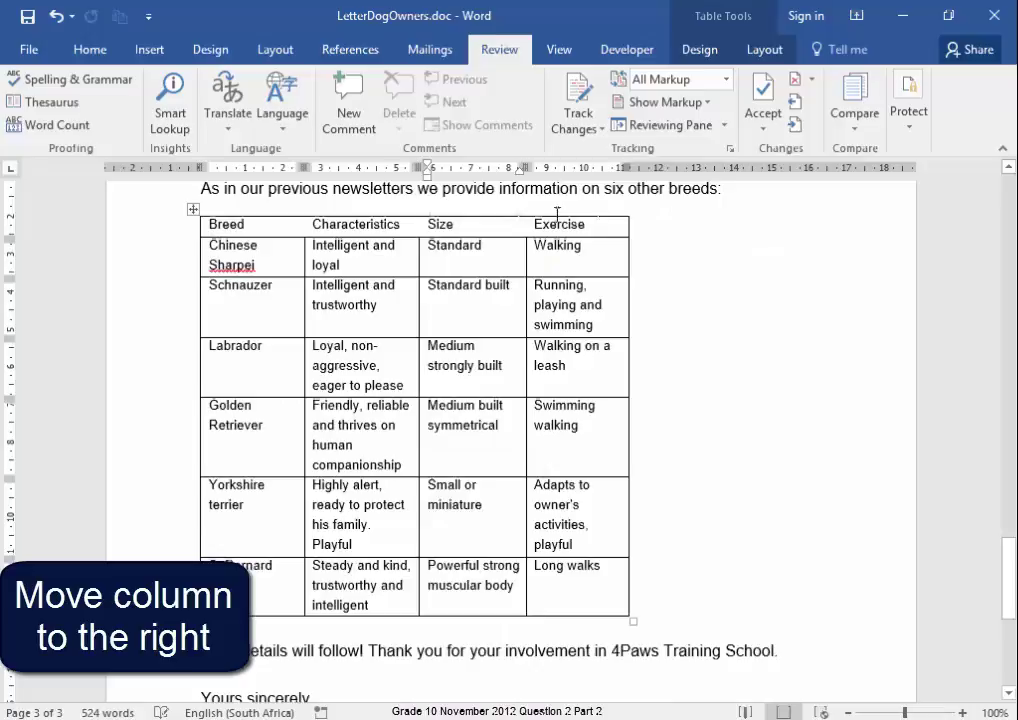
click(637, 212)
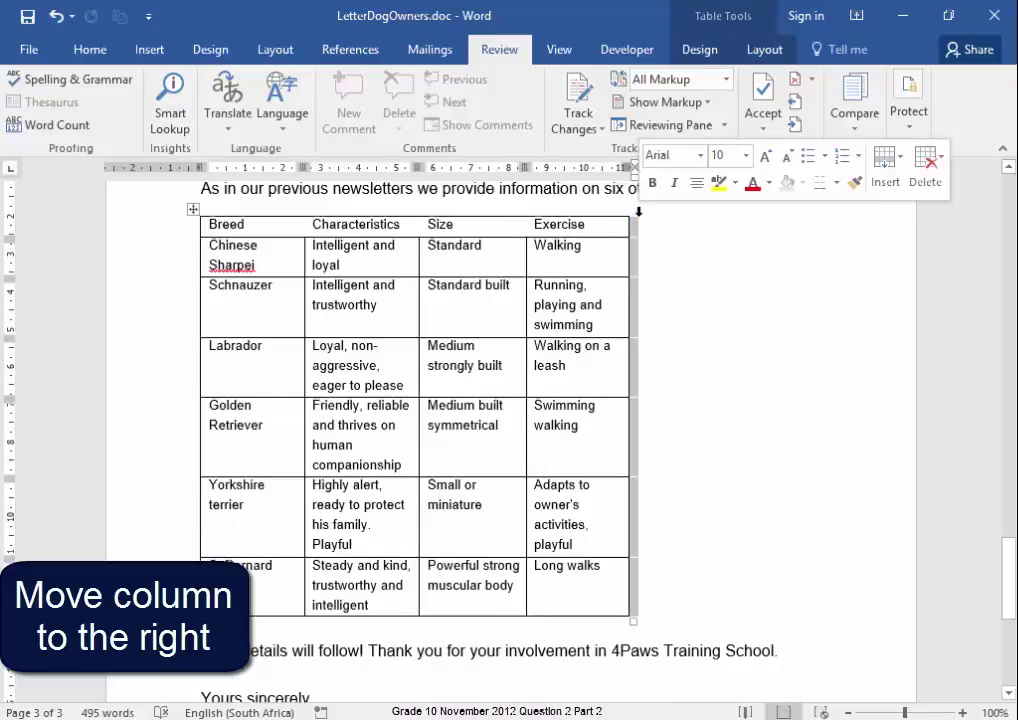
key(ctrl+v)
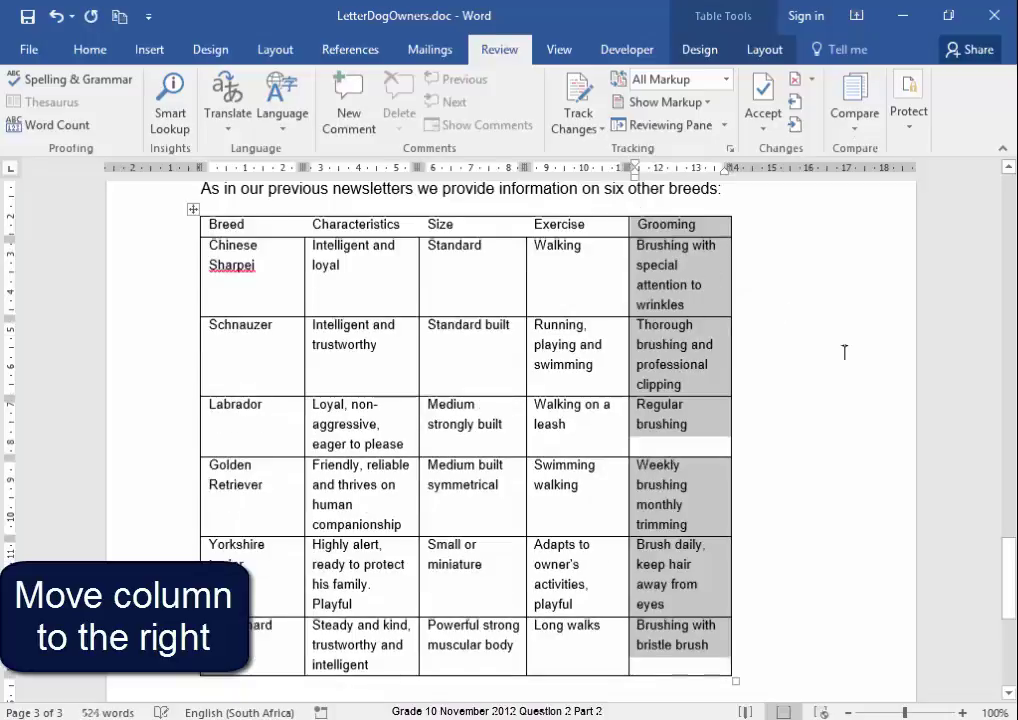
click(843, 355)
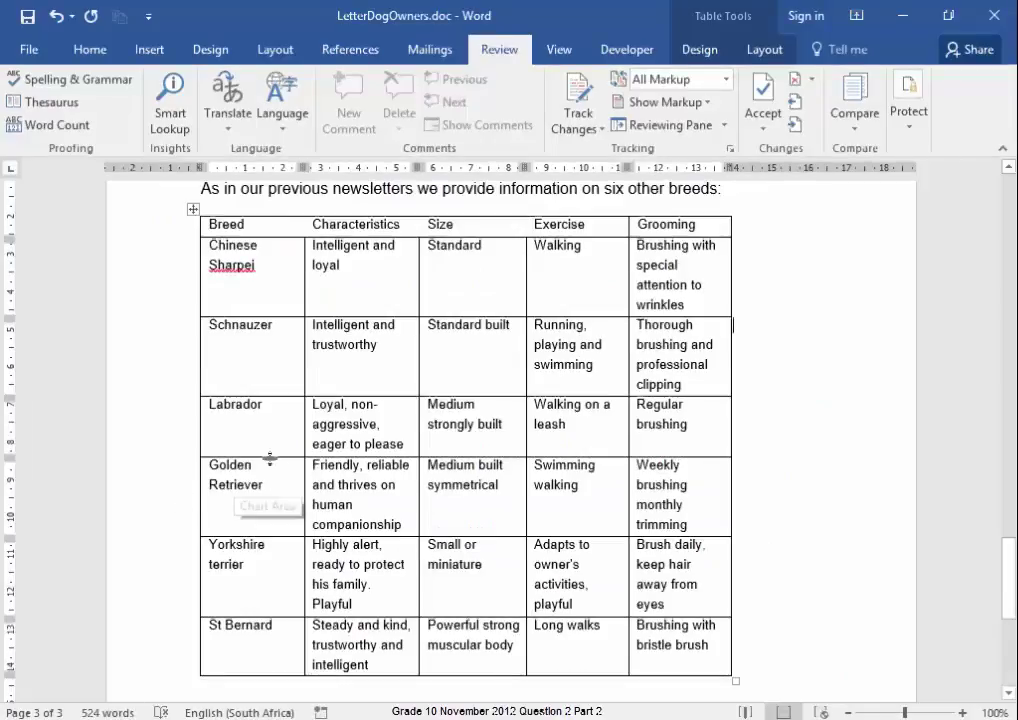
- Apply All Borders to every cell of the Breed-to-Grooming header row
scroll(268, 420, up, 2)
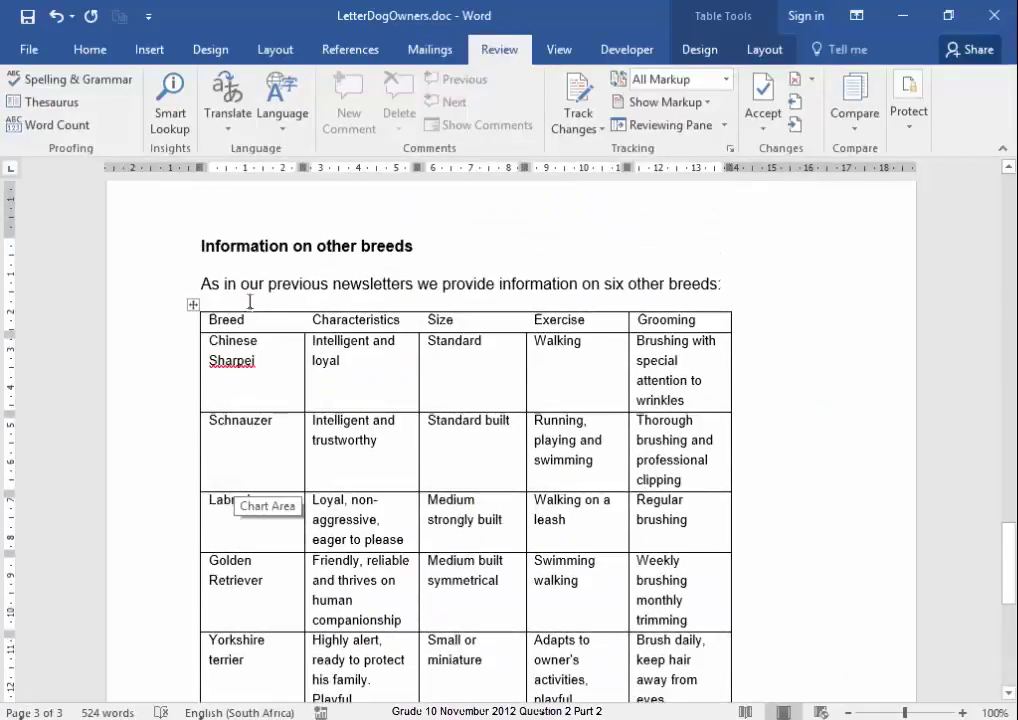
drag(253, 321, 640, 321)
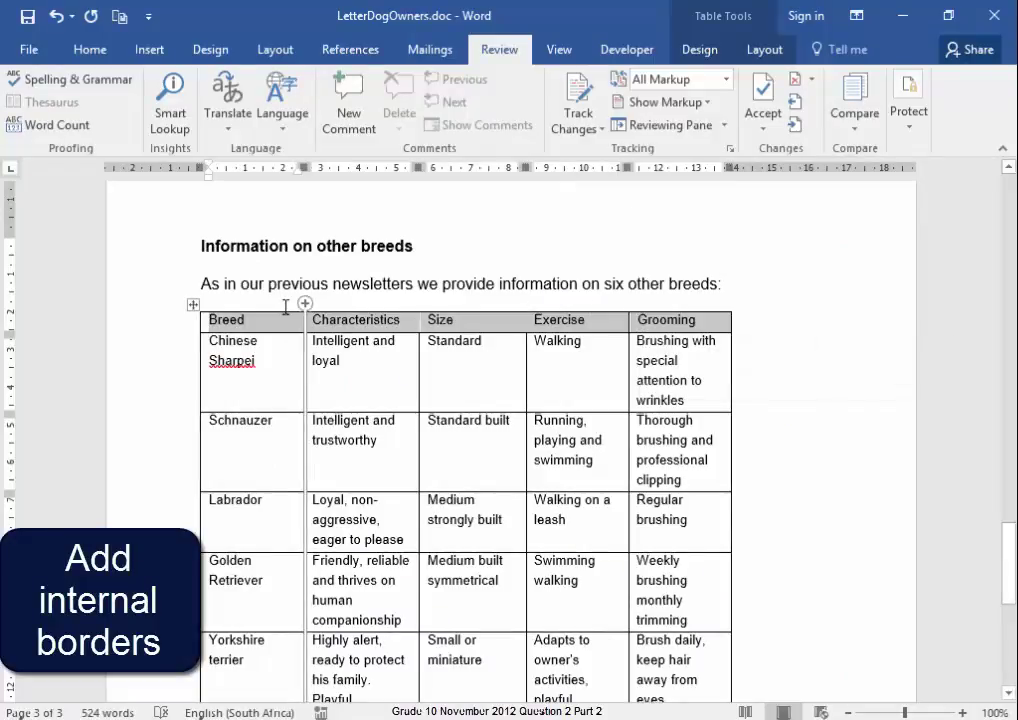
click(90, 50)
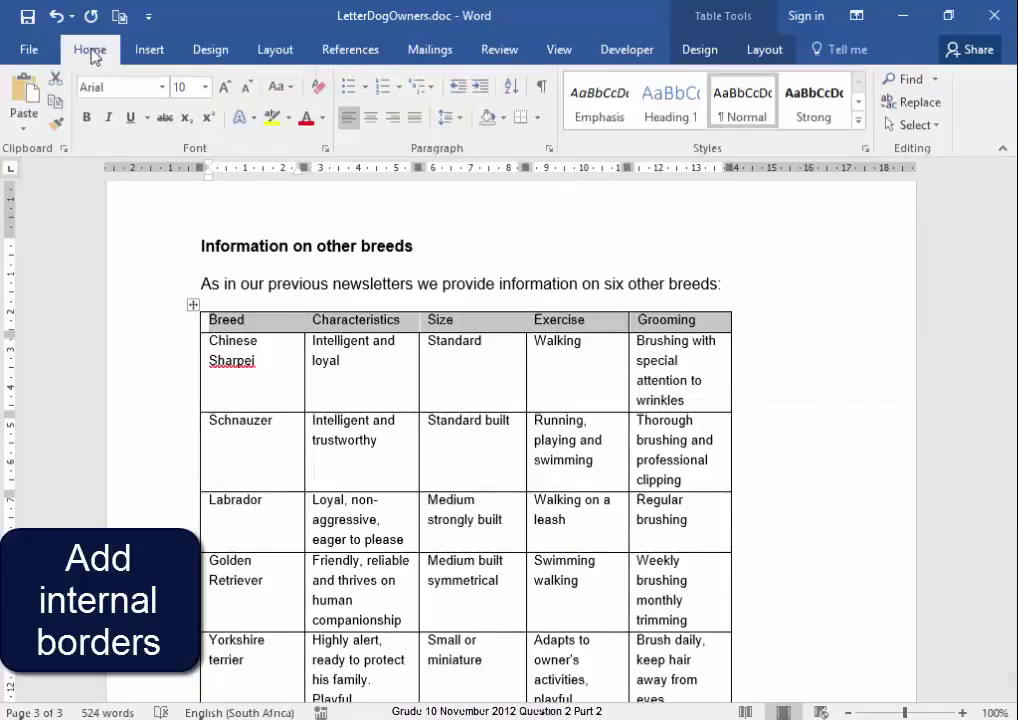
click(537, 118)
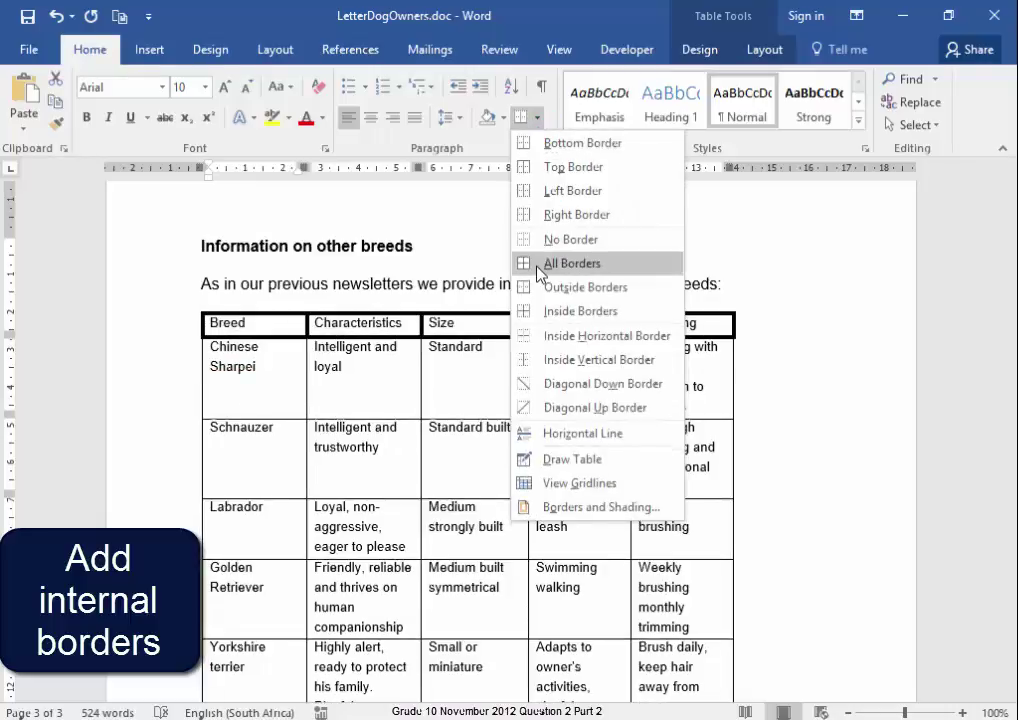
click(542, 264)
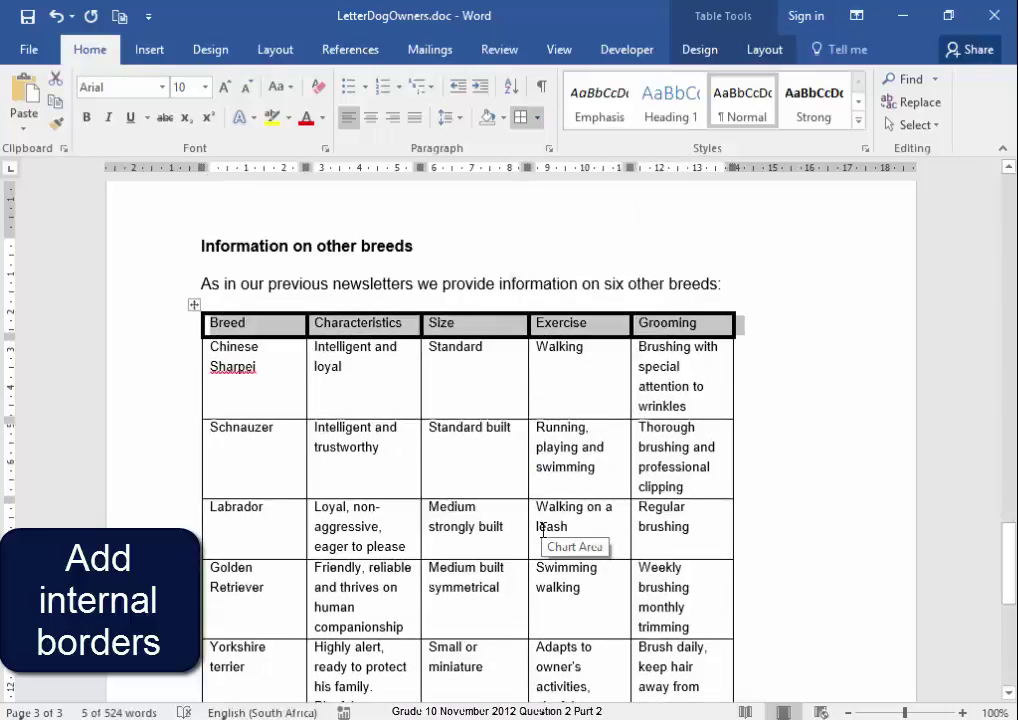
click(467, 476)
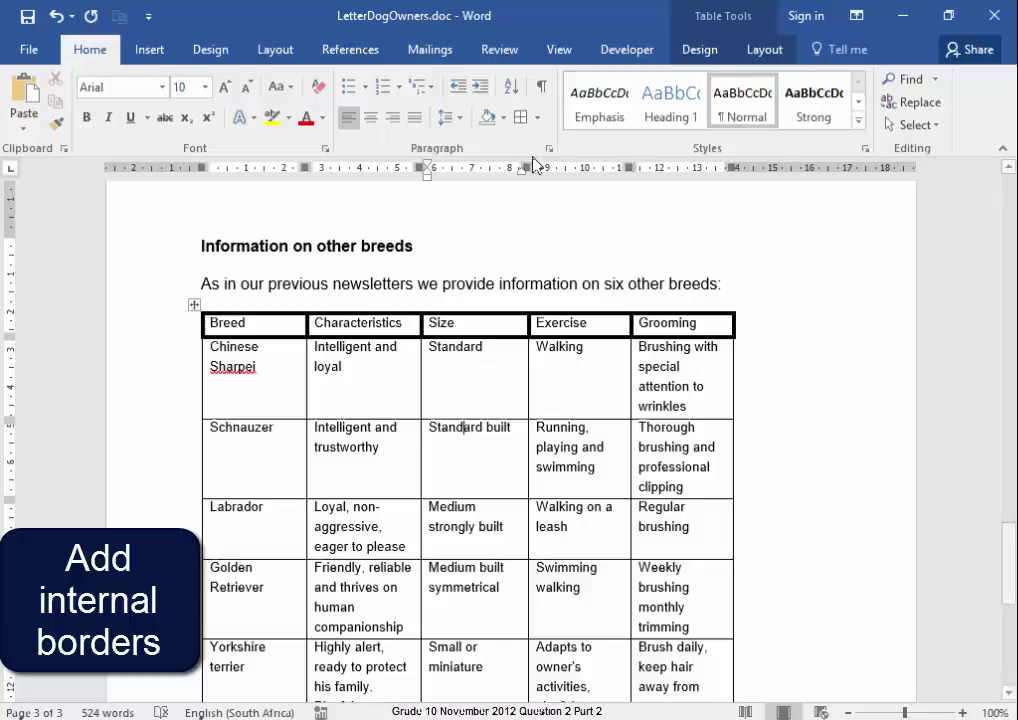
- Set a ¼ pt border width in Borders and Shading for the current selection
click(539, 119)
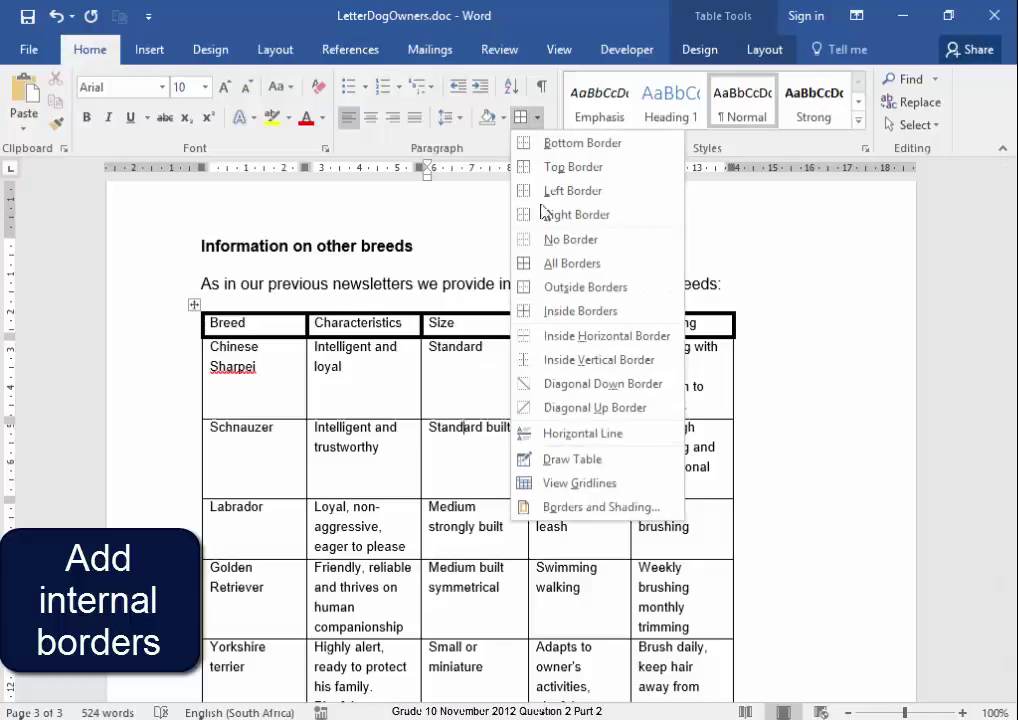
click(549, 515)
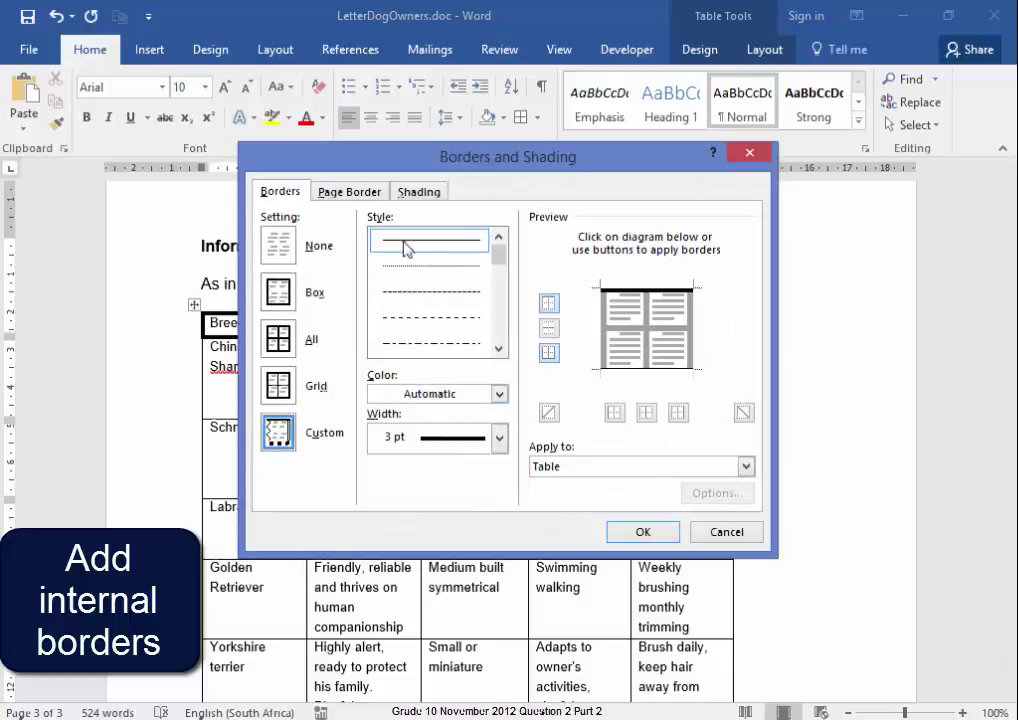
click(499, 440)
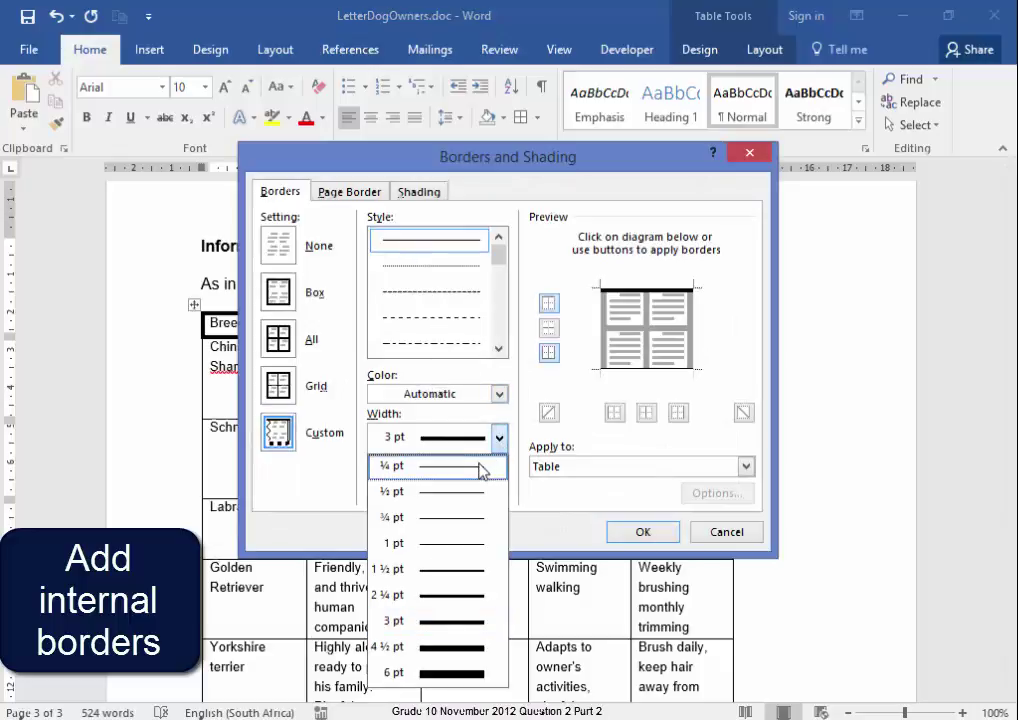
click(481, 467)
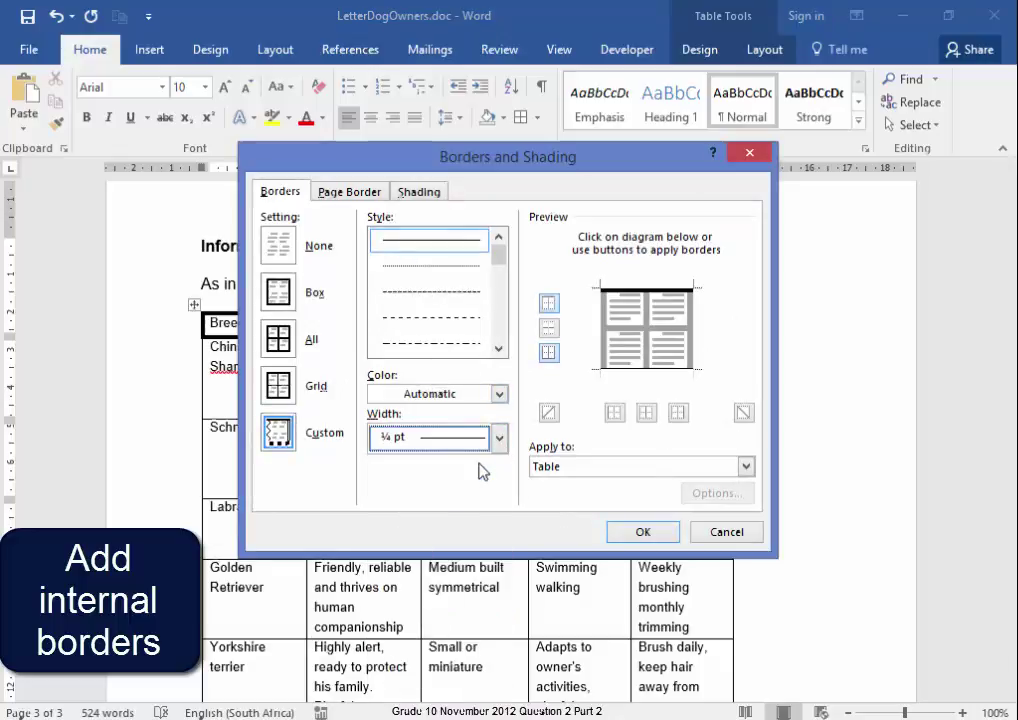
click(632, 536)
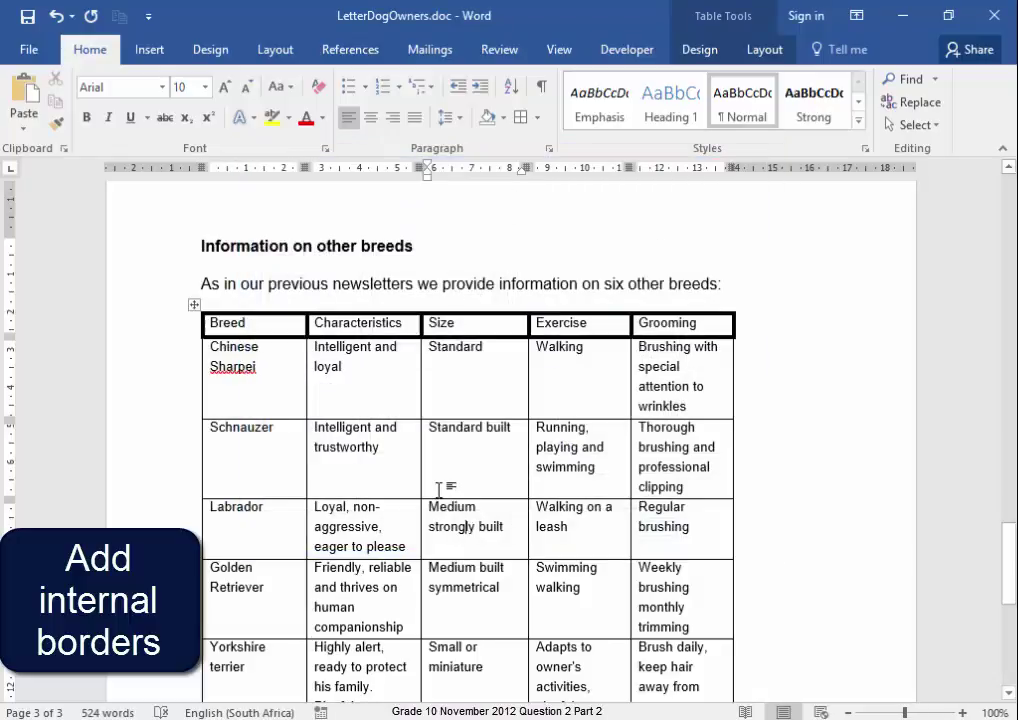
- Apply ¼ pt All borders to every cell of the whole table
click(195, 306)
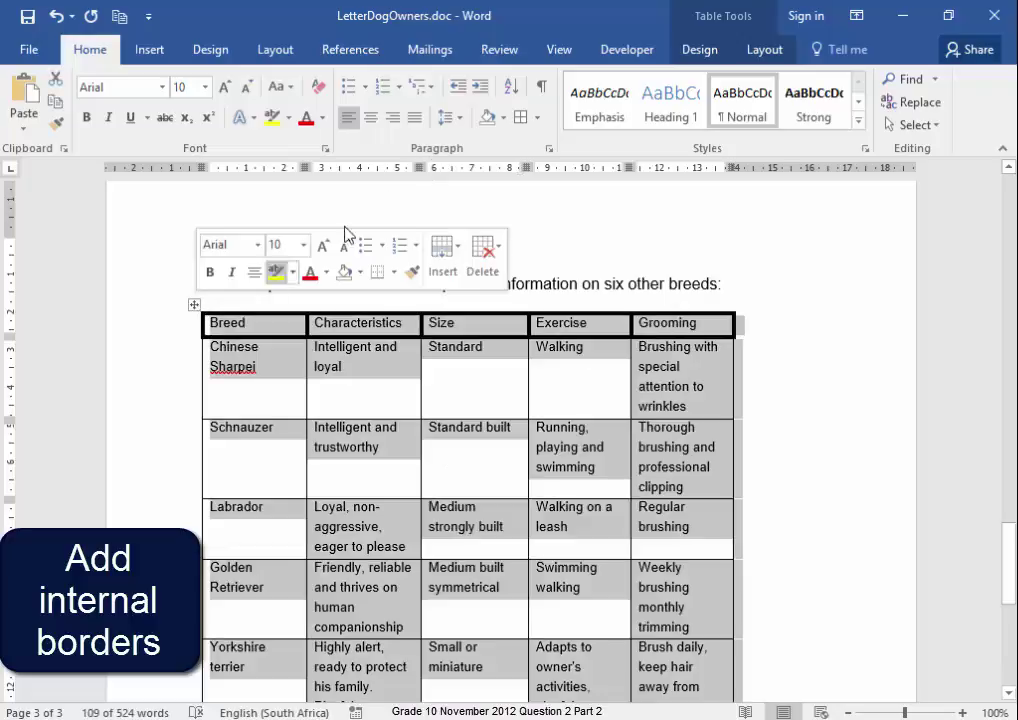
click(539, 124)
click(562, 510)
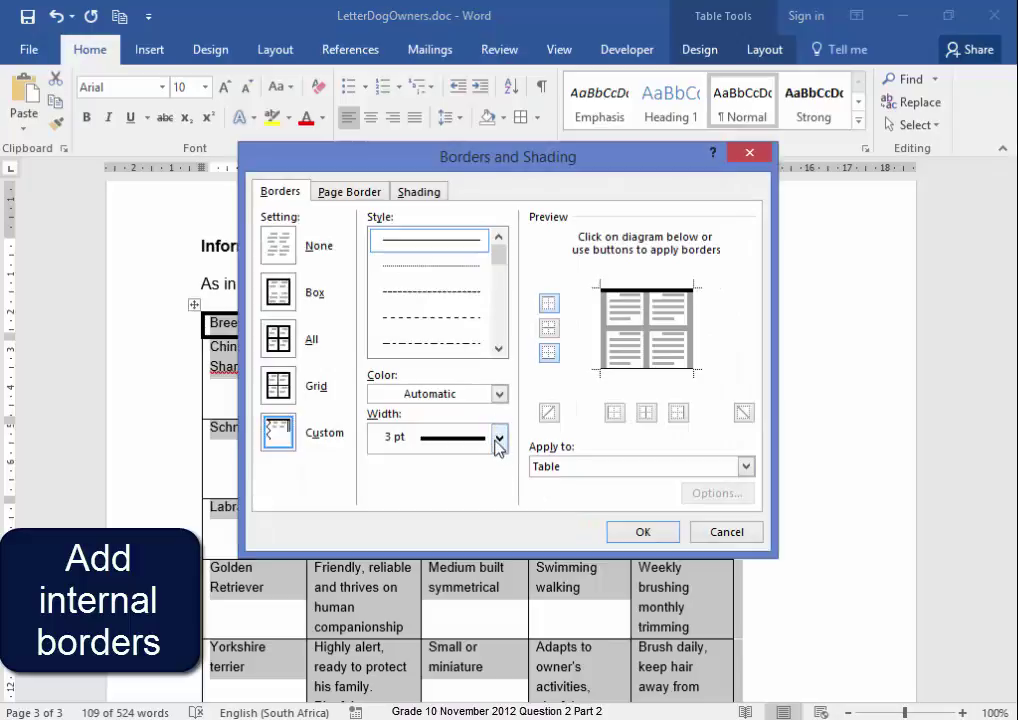
click(498, 440)
click(446, 467)
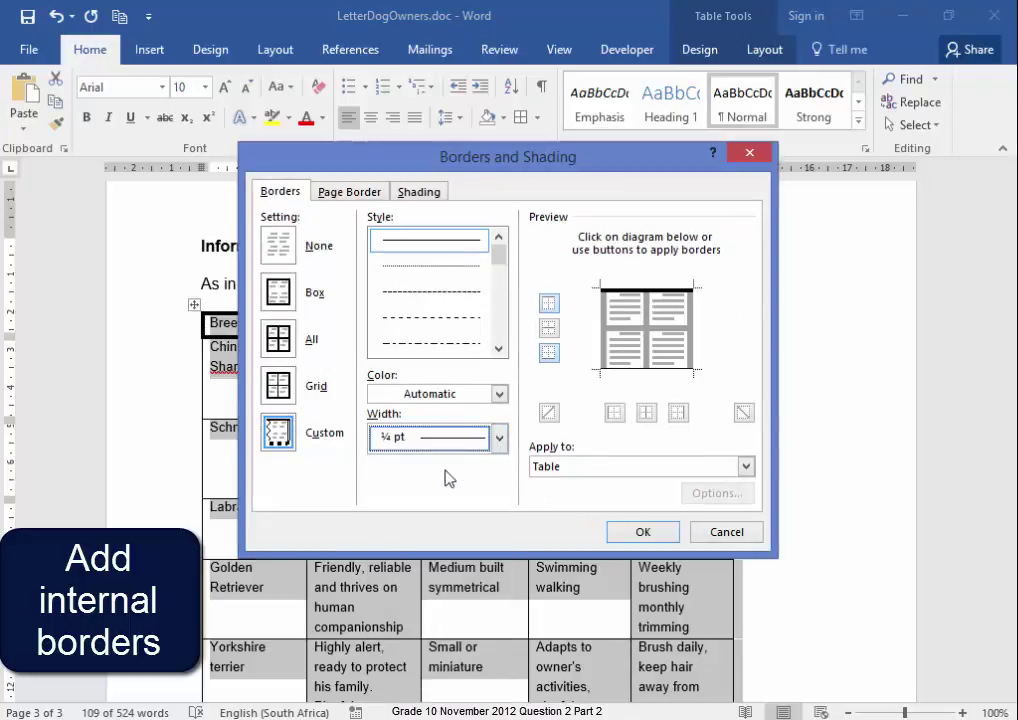
click(278, 339)
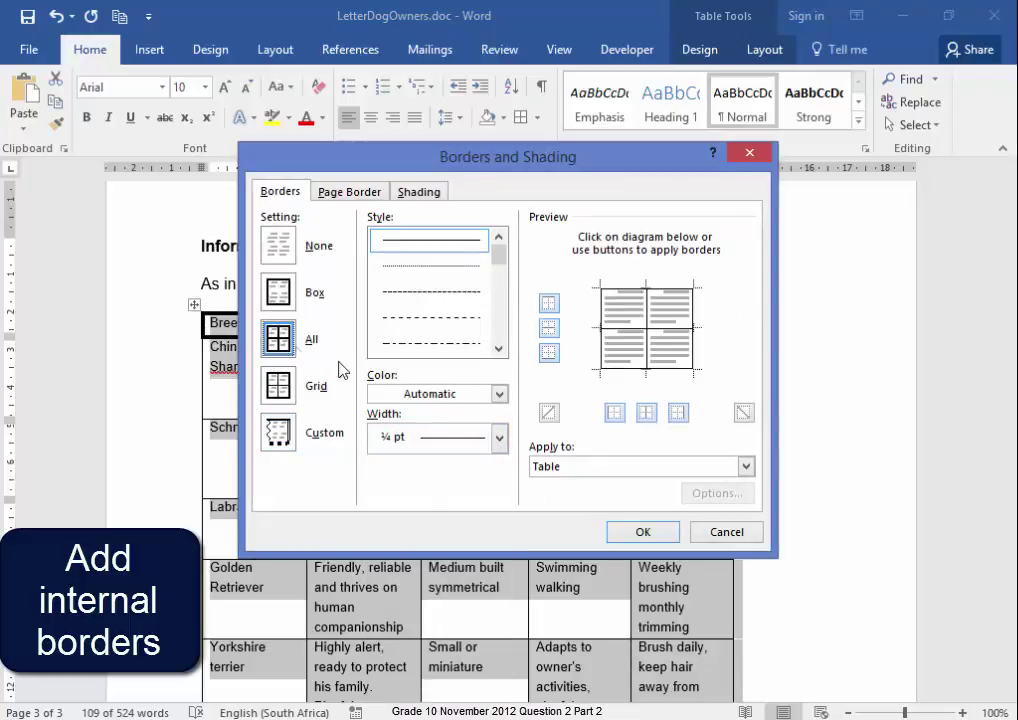
click(643, 531)
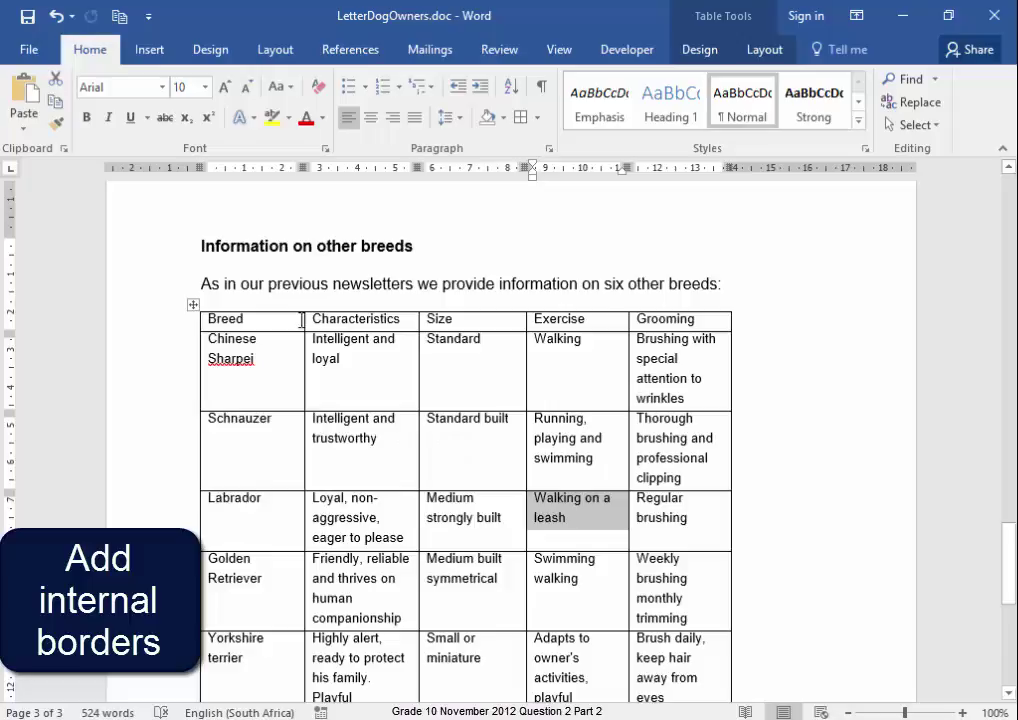
- Insert a row above the header row, merge it into one cell and begin the title text
click(386, 320)
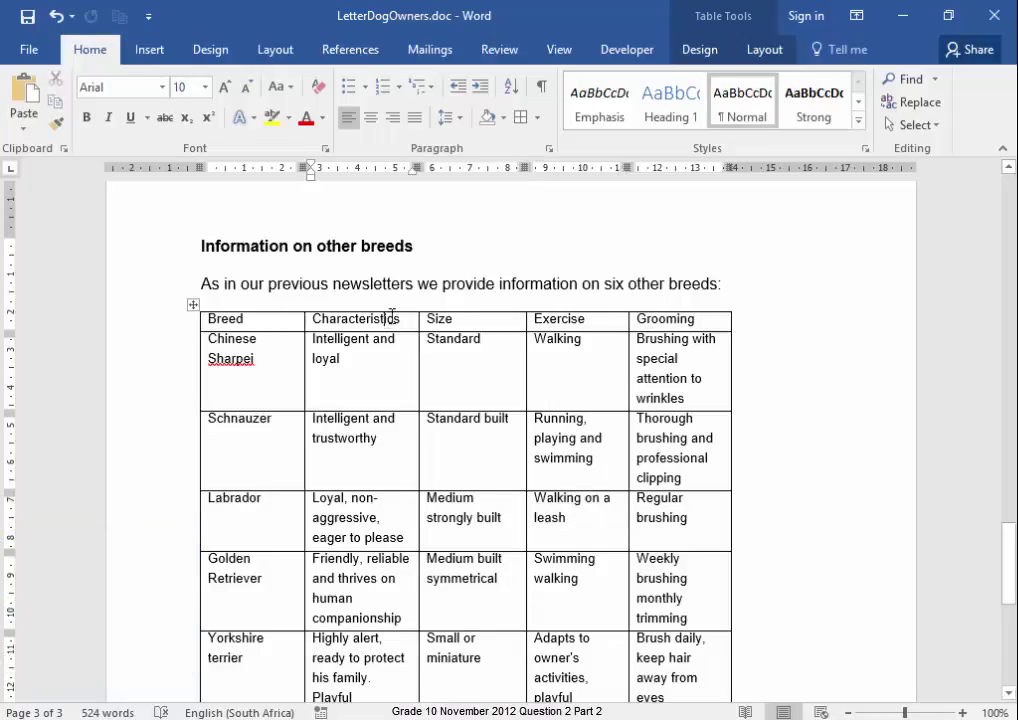
click(758, 50)
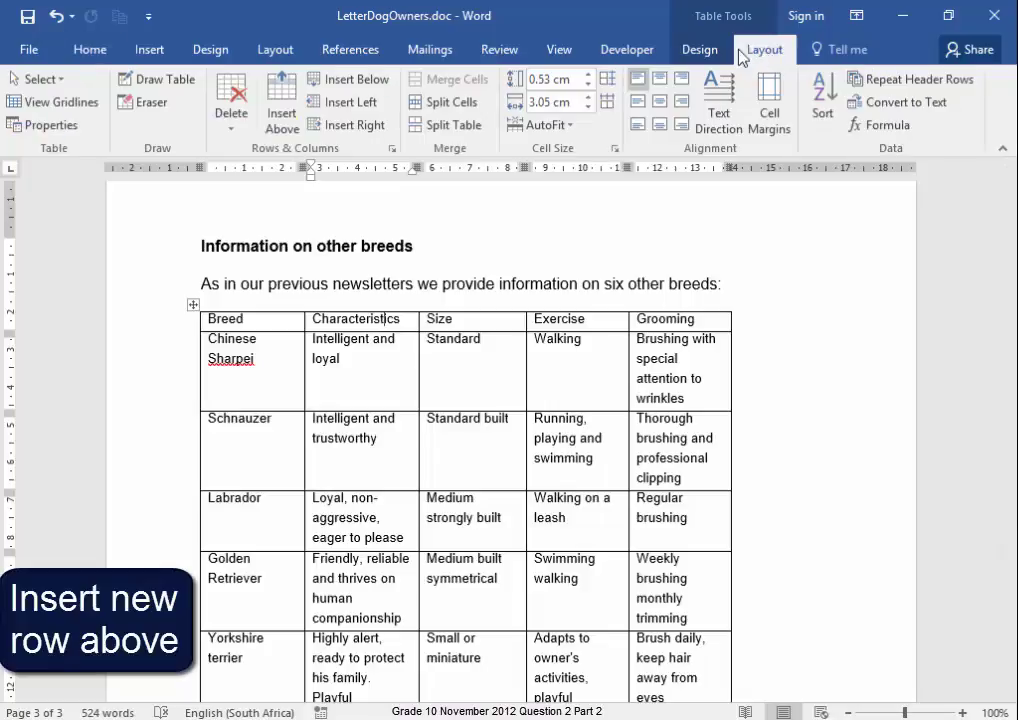
click(280, 141)
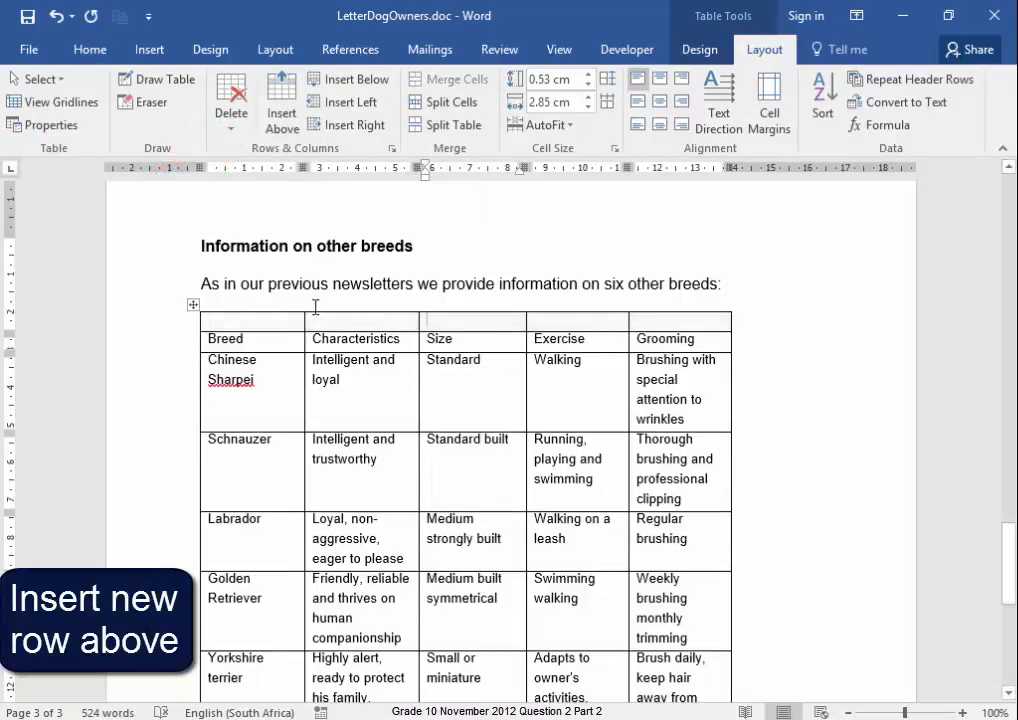
drag(295, 320, 650, 321)
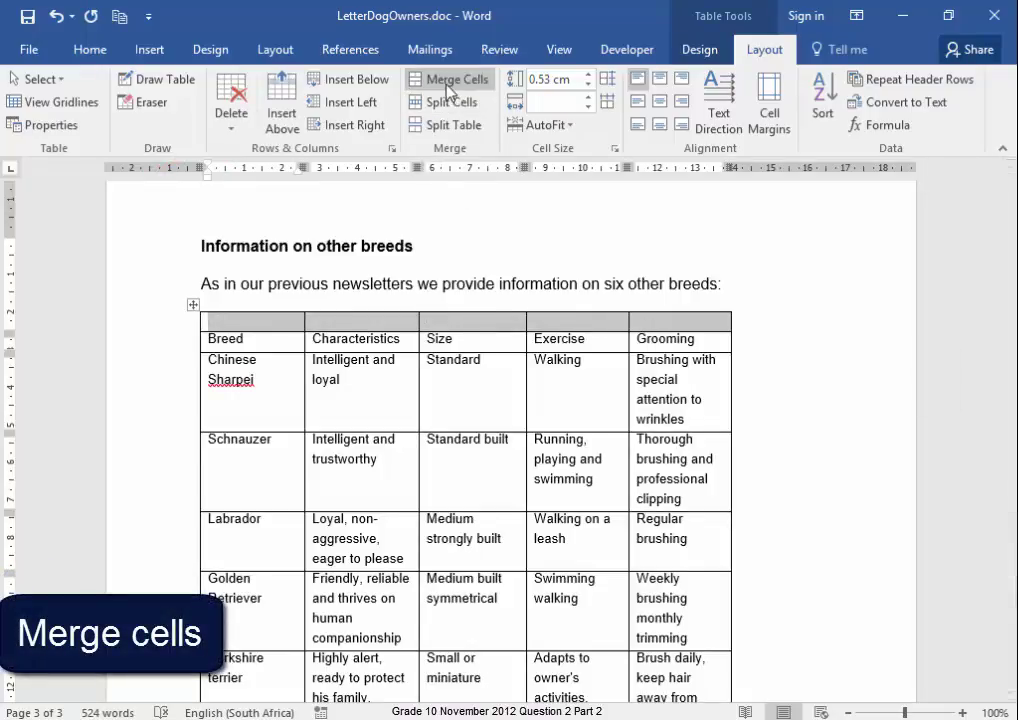
click(450, 90)
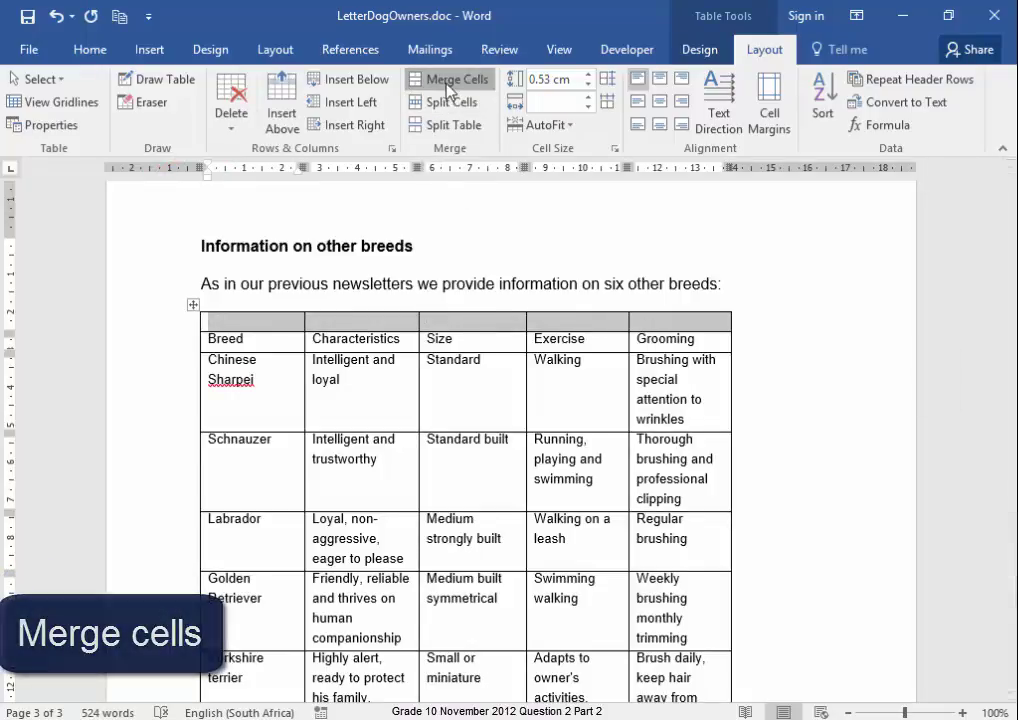
click(450, 324)
text(Six Other Bre)
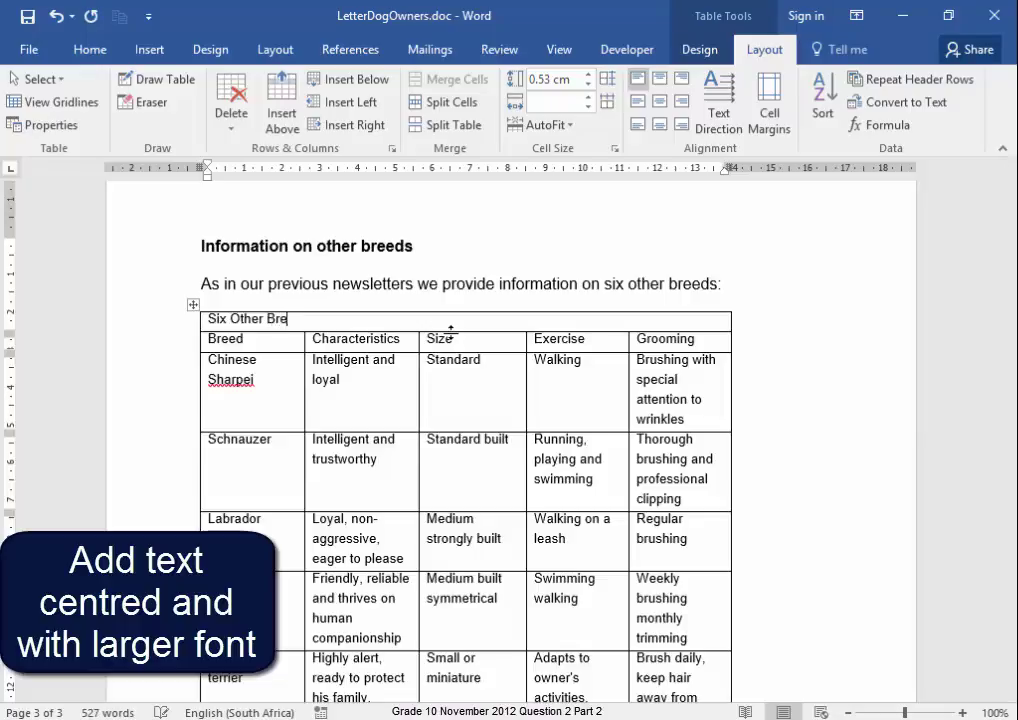
text(ds)
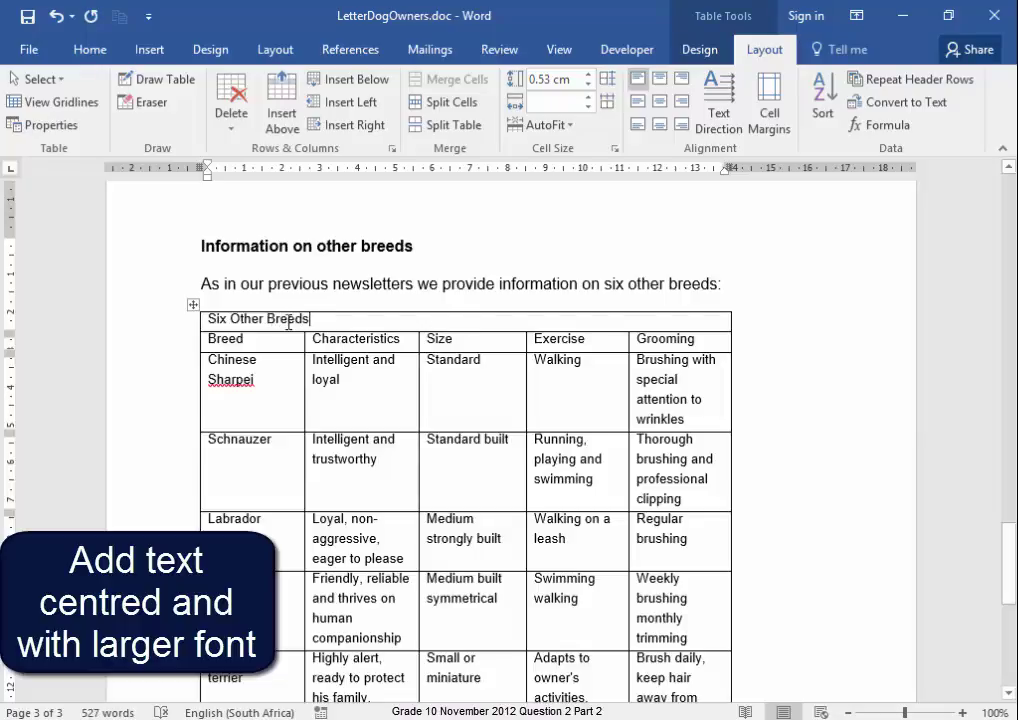
- Centre the Six Other Breeds title, grow it to 16 pt, and select the top two rows
click(88, 52)
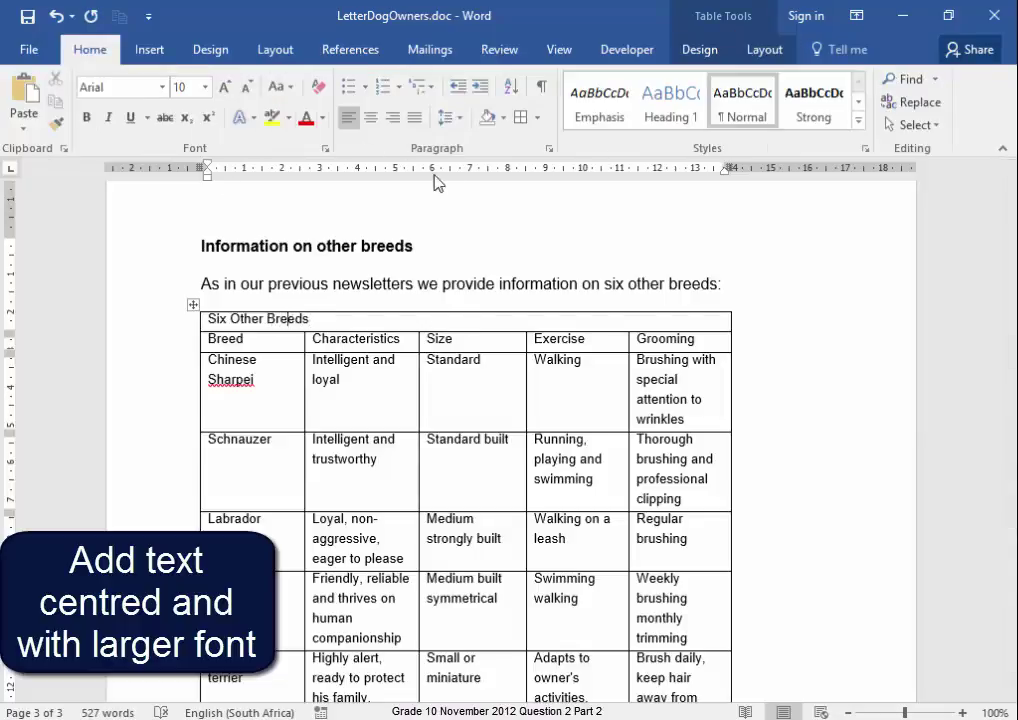
click(374, 122)
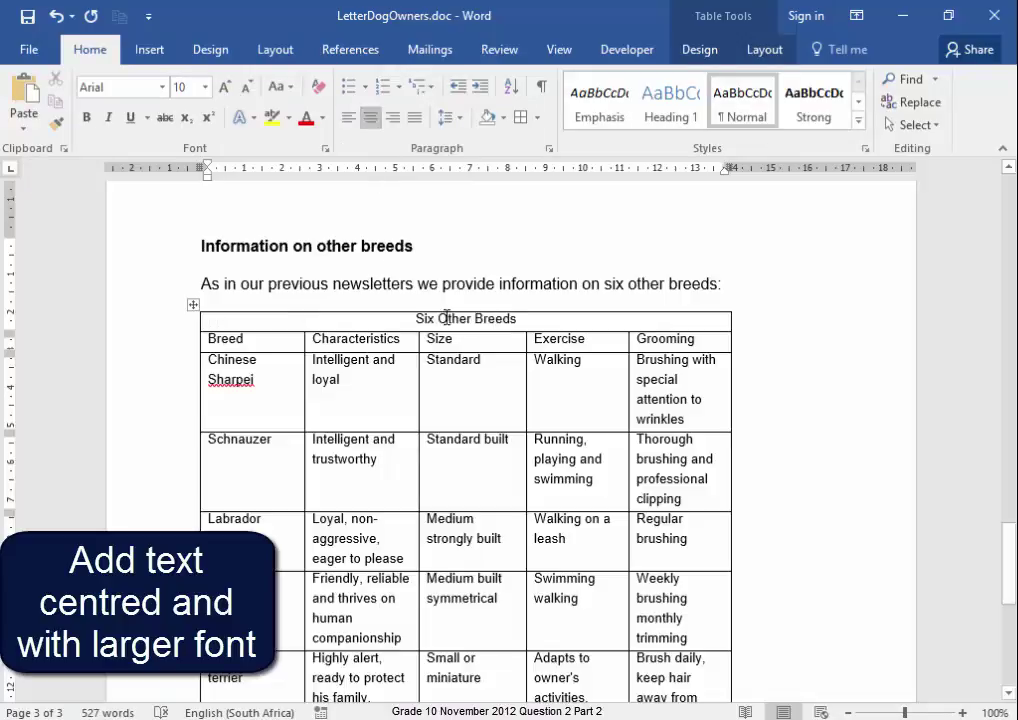
drag(418, 319, 554, 318)
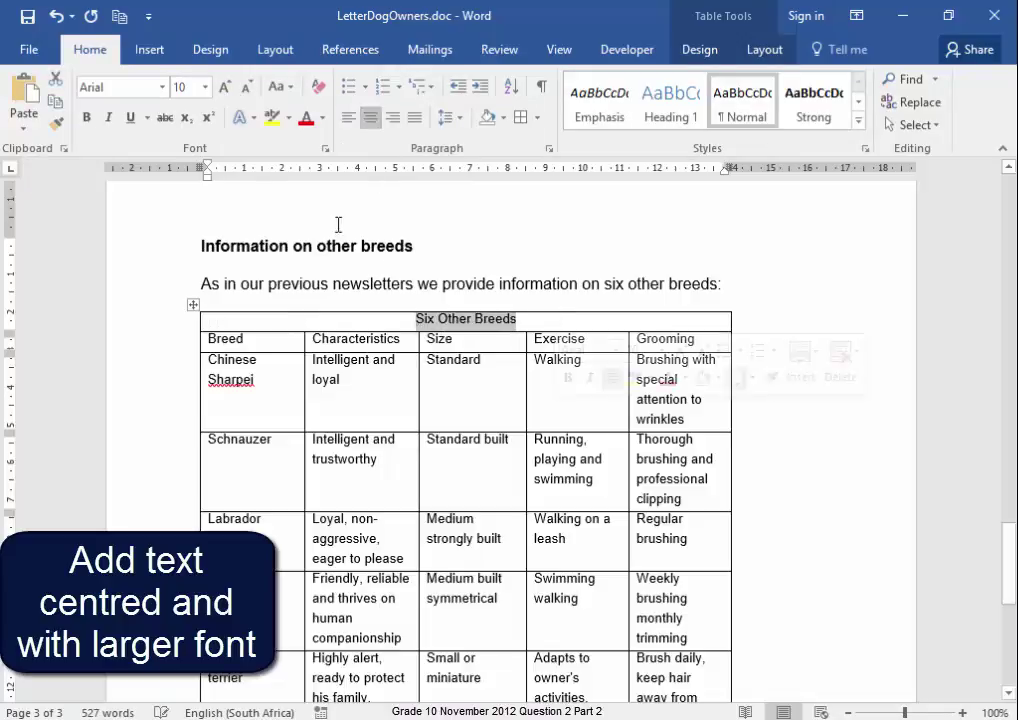
click(227, 91)
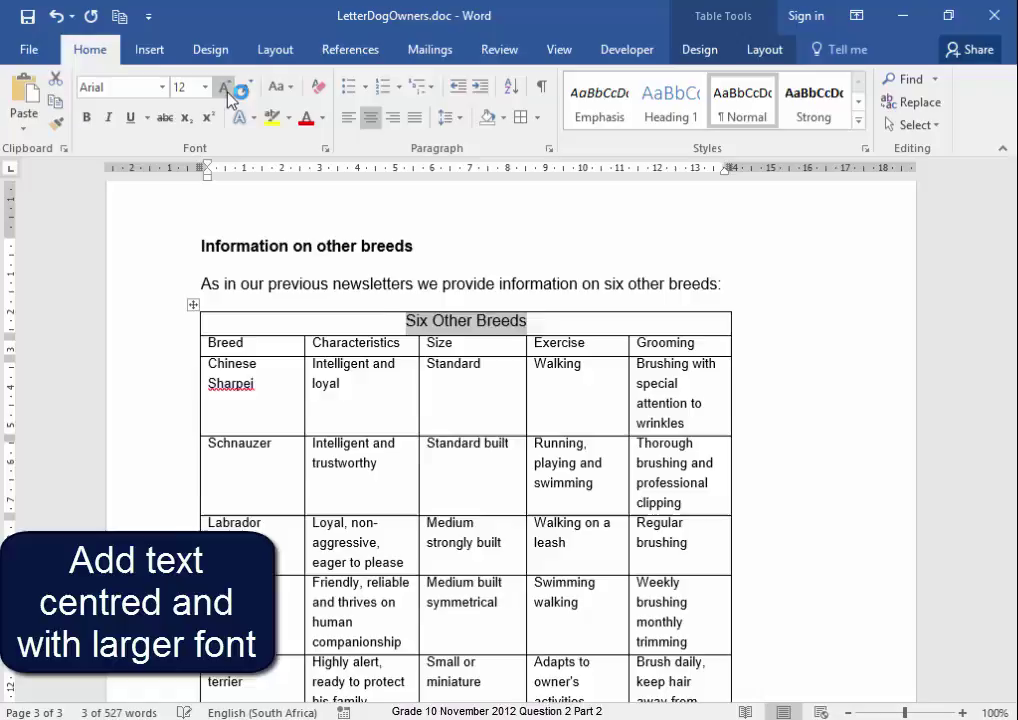
click(227, 91)
click(227, 91)
click(537, 348)
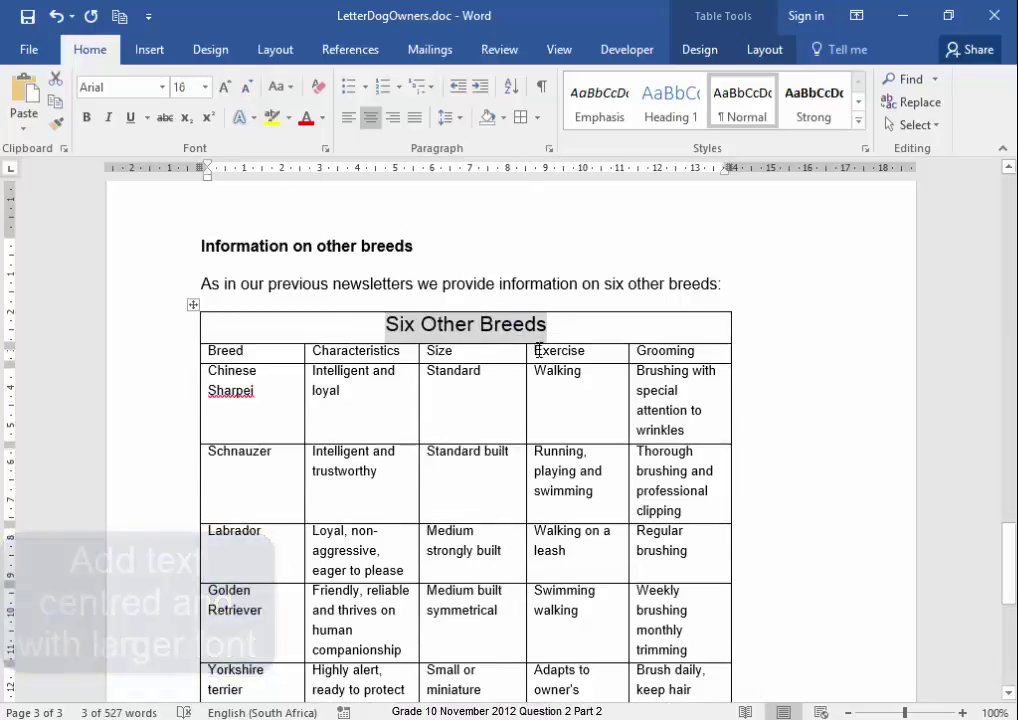
click(162, 336)
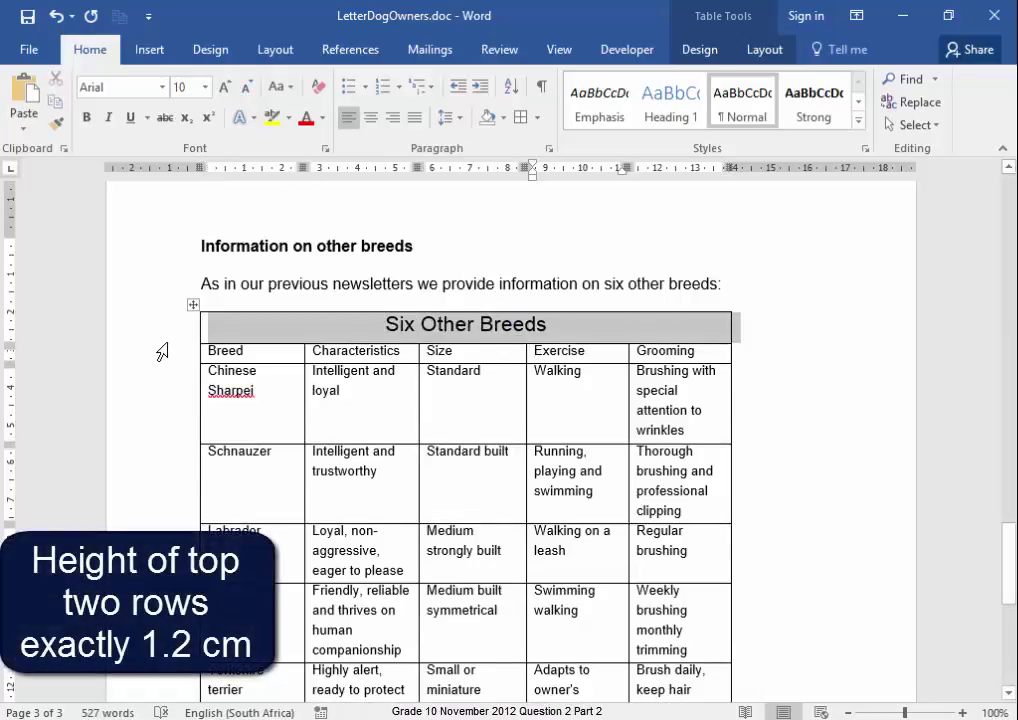
drag(162, 351, 163, 355)
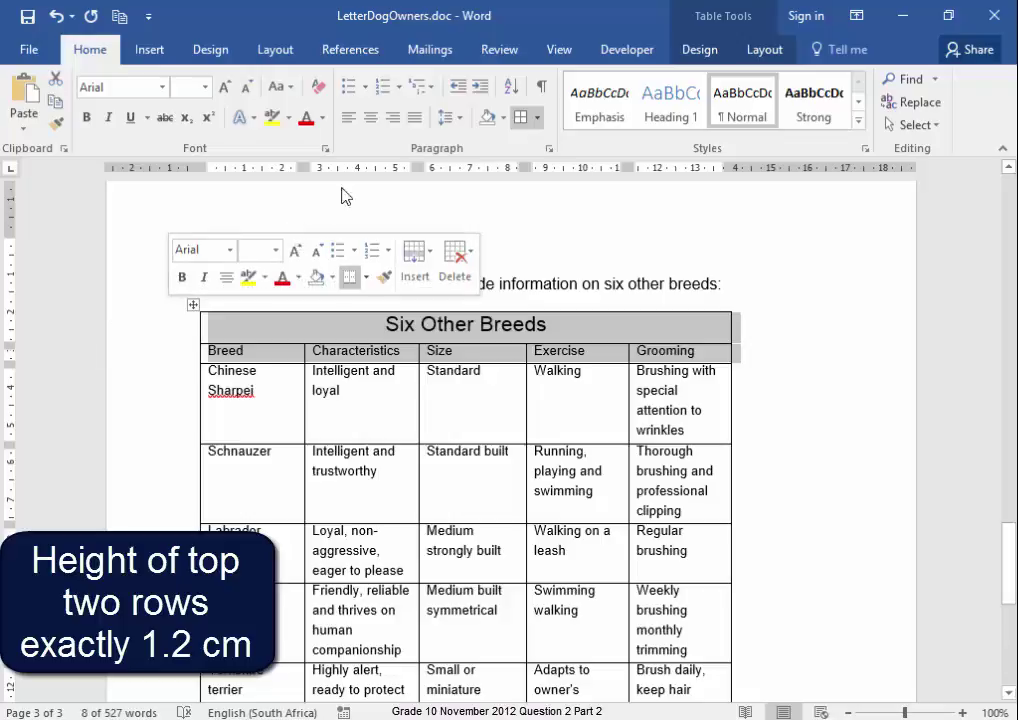
- Set the title and header rows to an exact 1.2 cm height in Table Properties
click(772, 59)
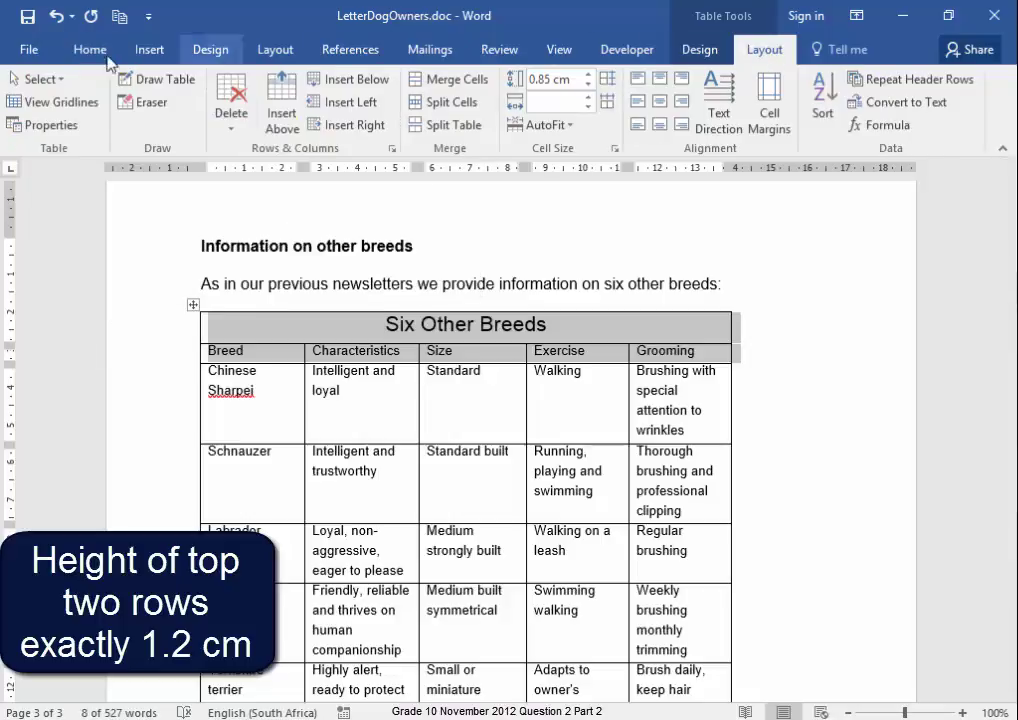
click(47, 130)
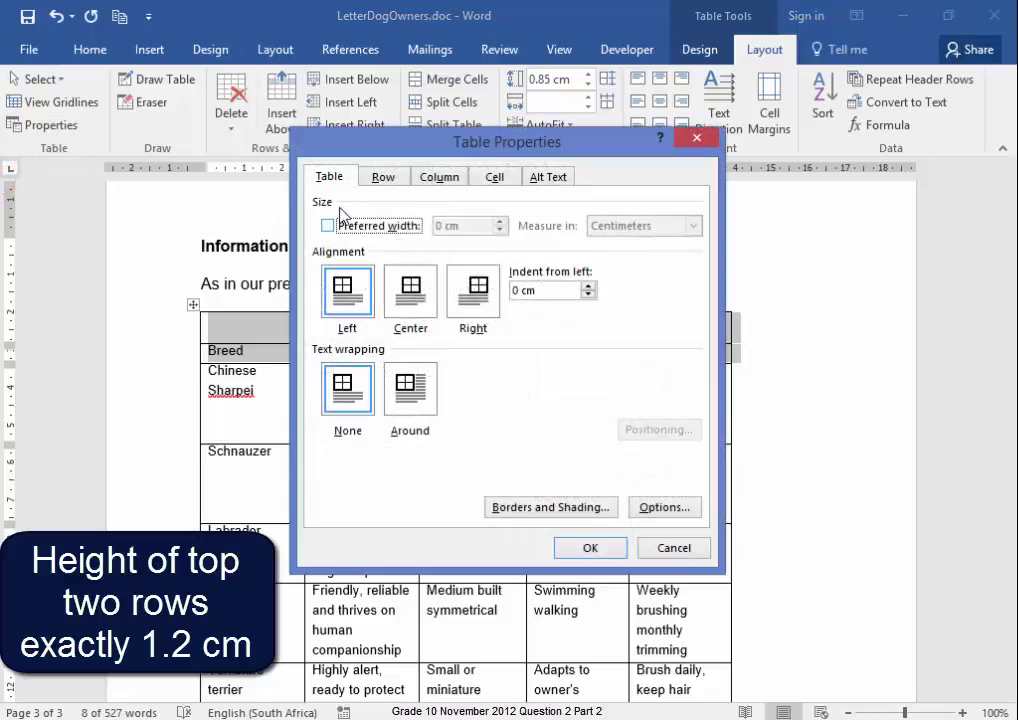
click(381, 180)
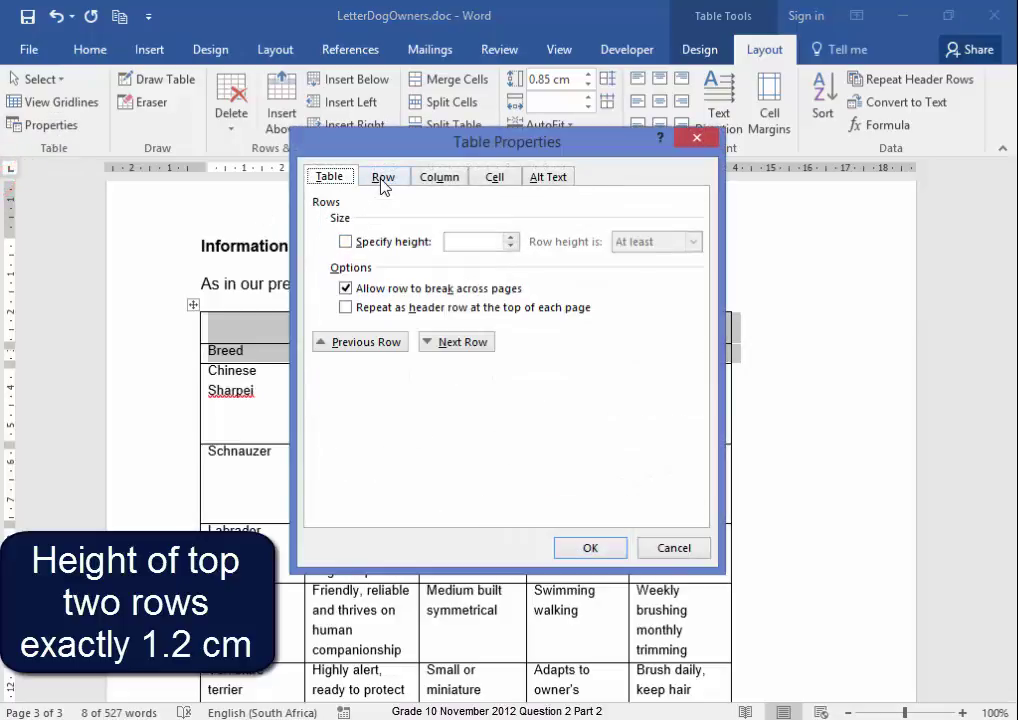
click(347, 242)
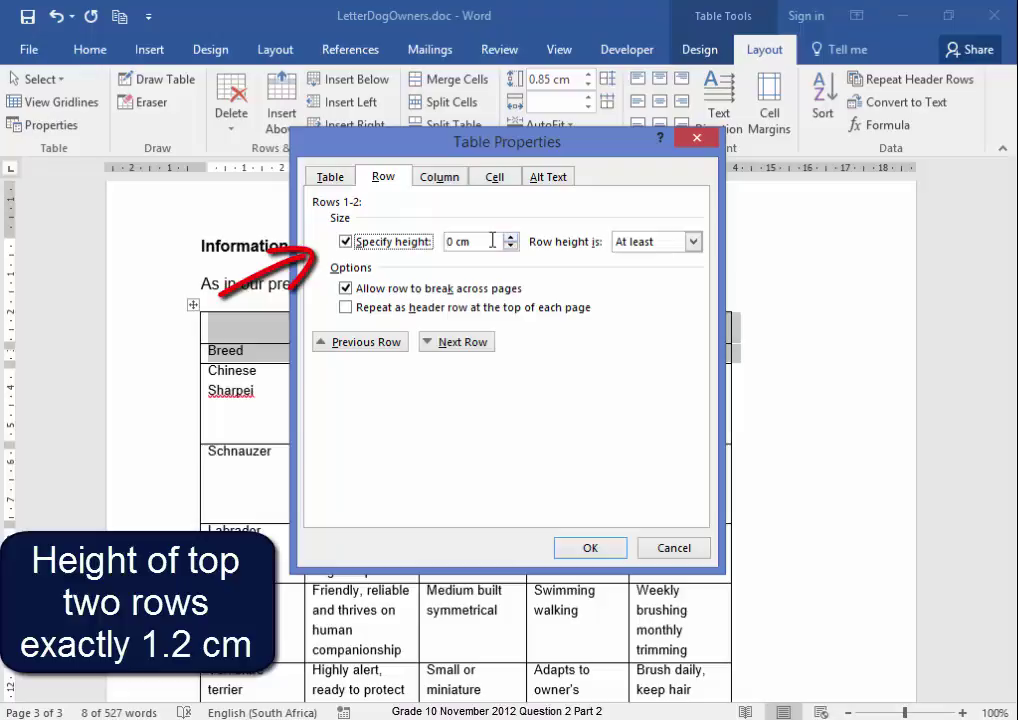
double_click(449, 241)
text(1.2)
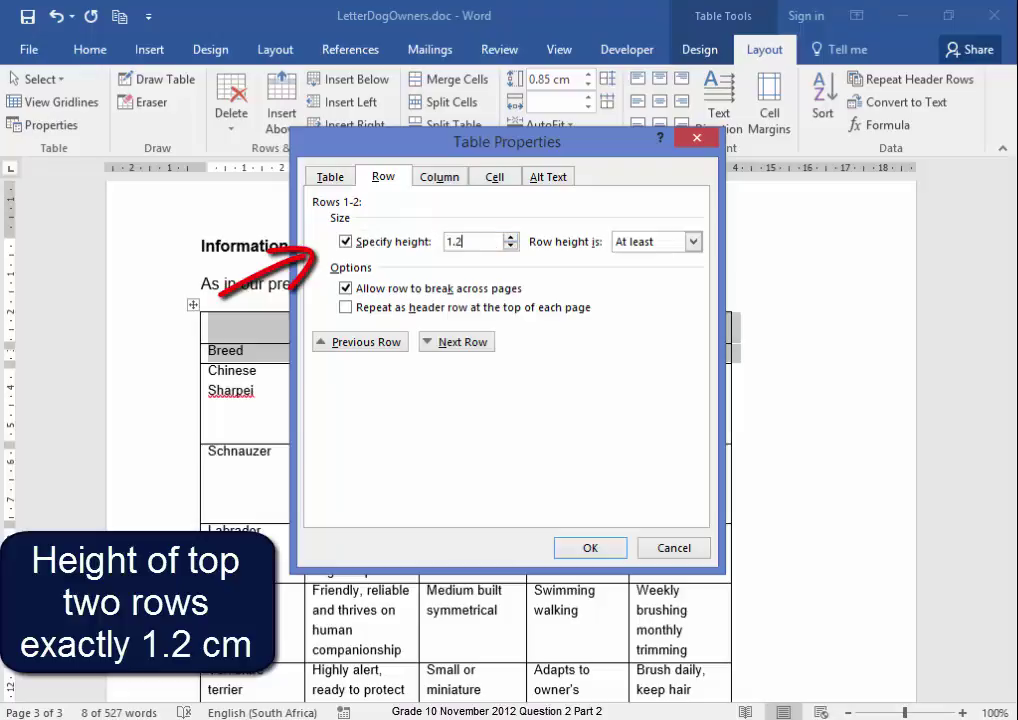
click(693, 243)
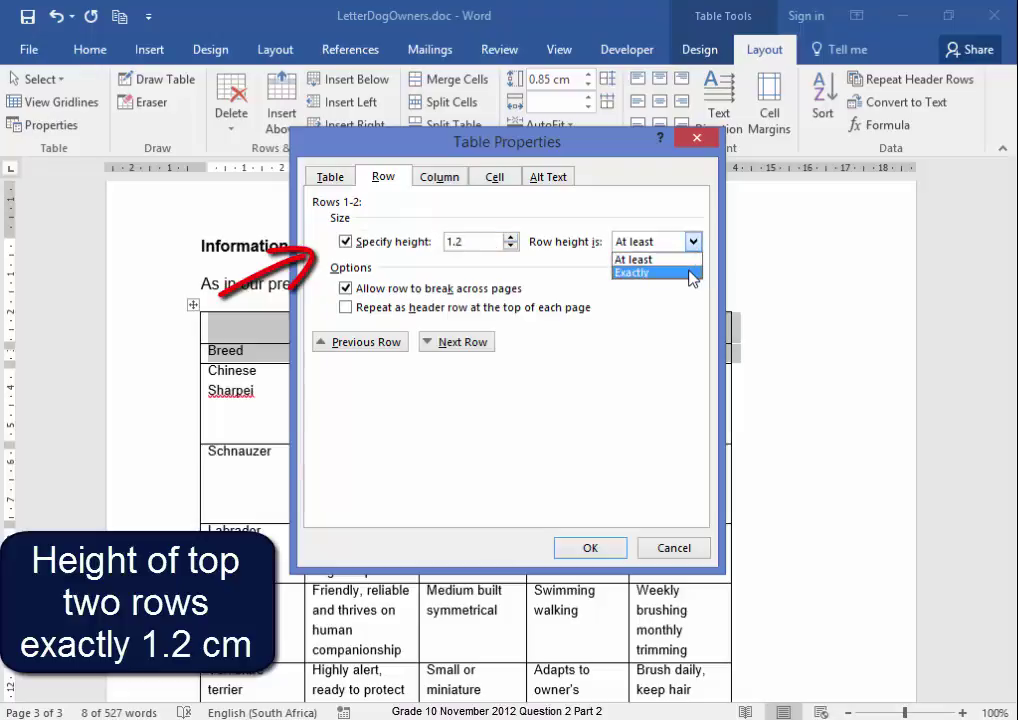
click(690, 273)
click(589, 549)
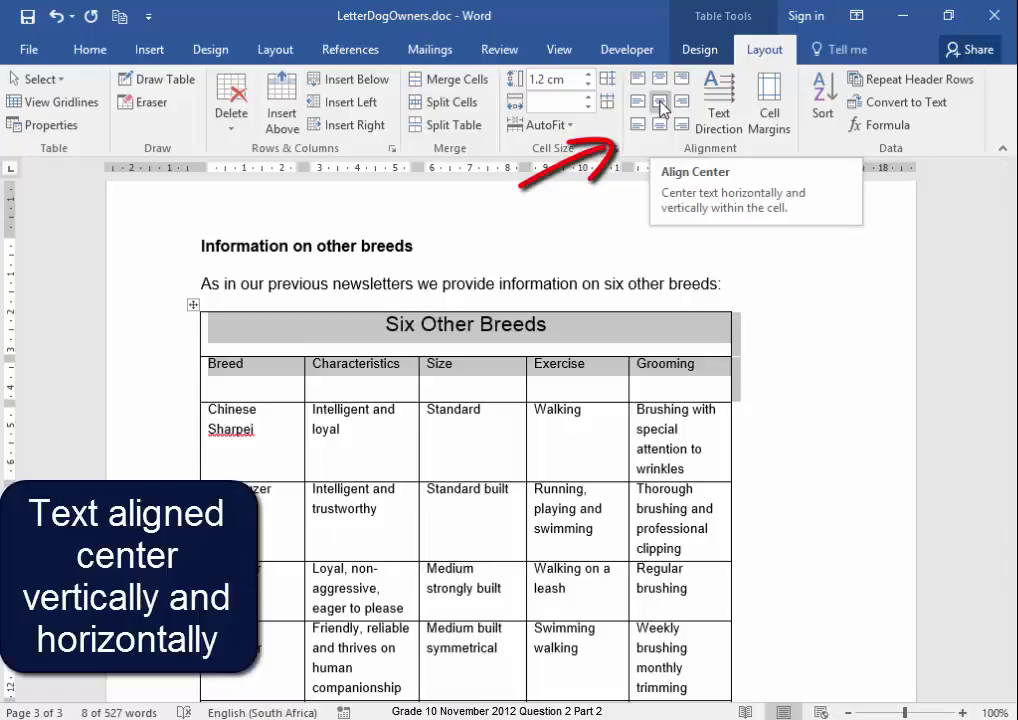
- Centre the heading text and shade the Breed-to-Grooming row light green
click(660, 102)
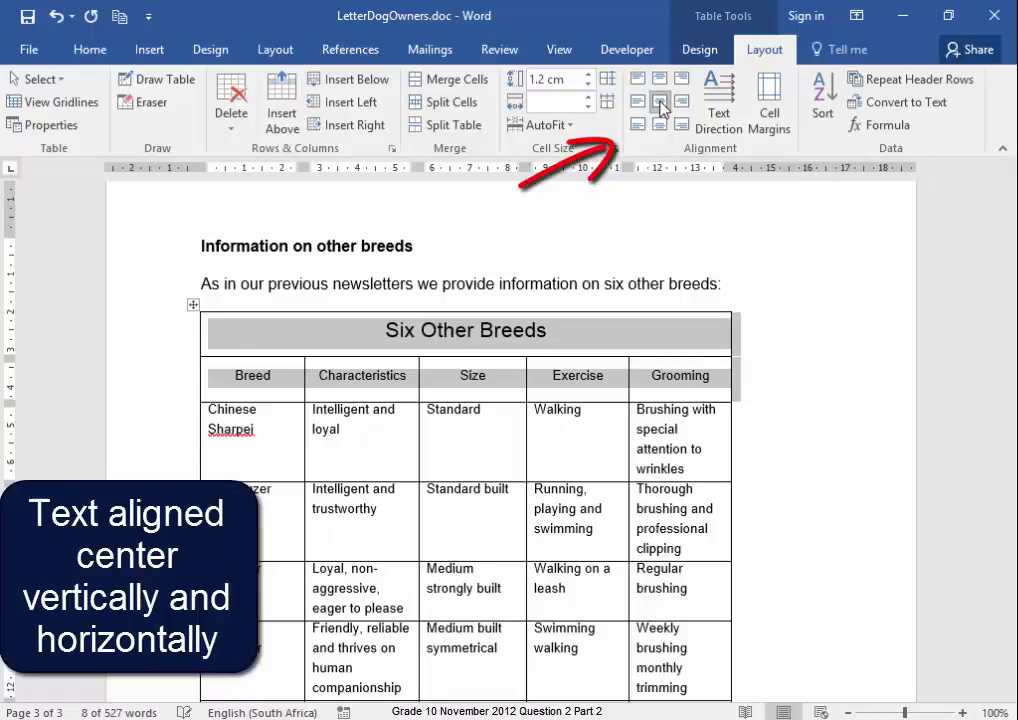
click(834, 398)
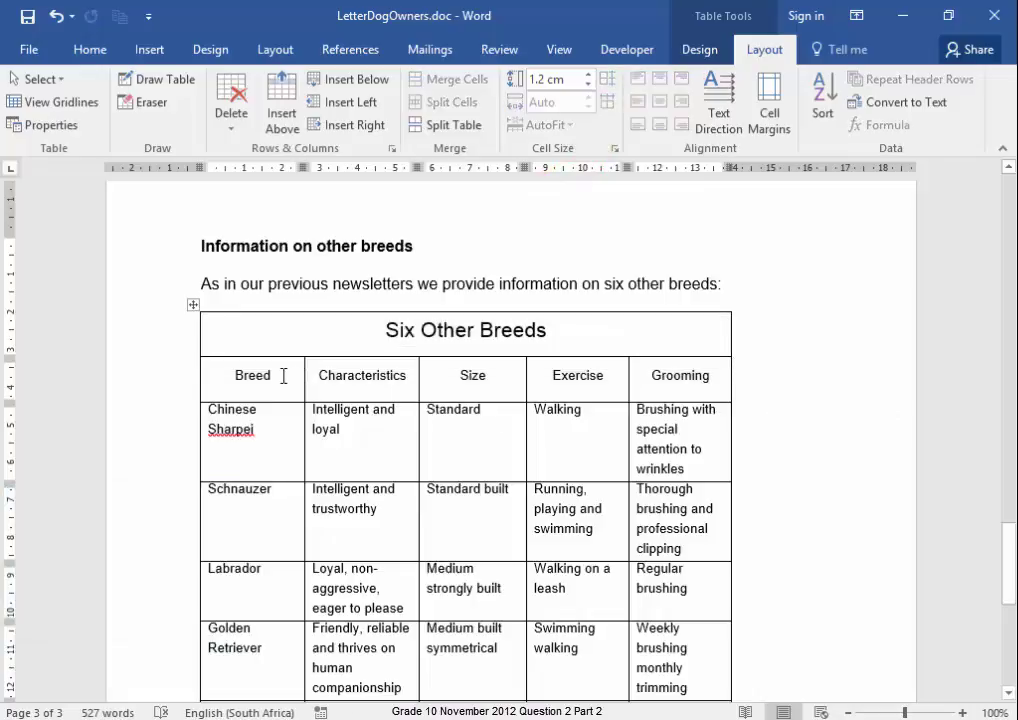
drag(282, 378, 684, 375)
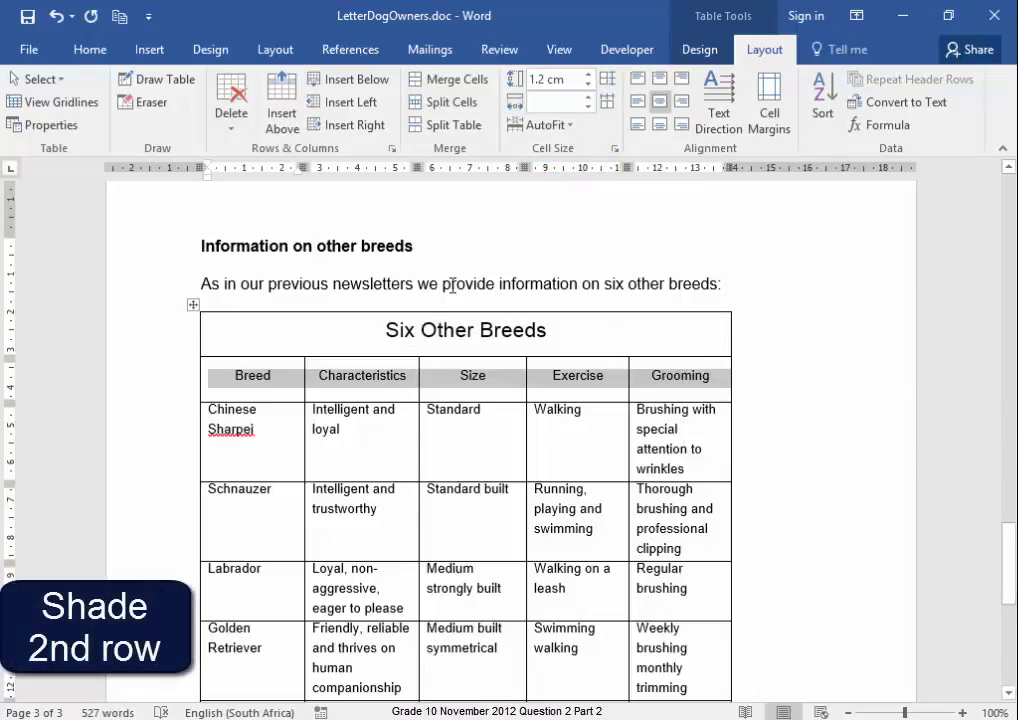
click(90, 50)
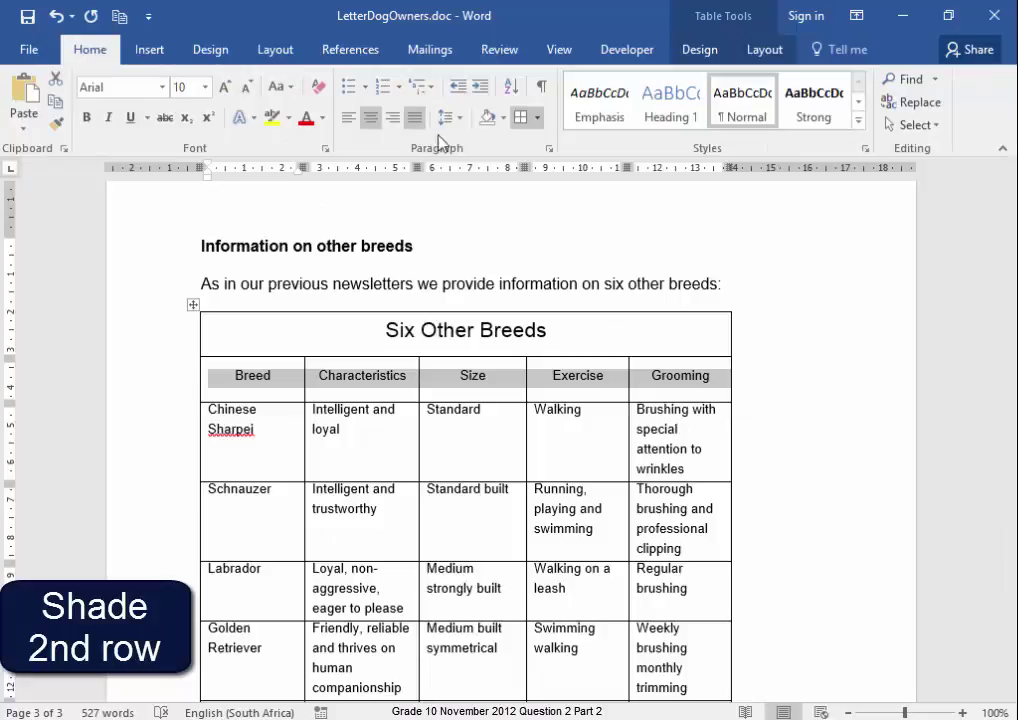
click(505, 119)
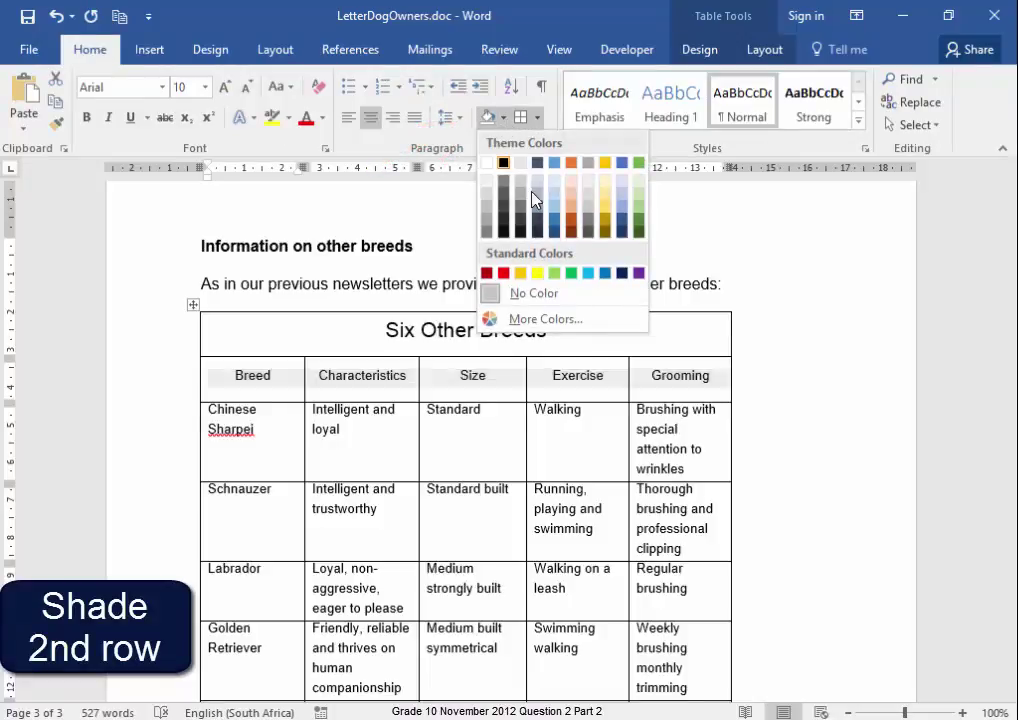
click(640, 198)
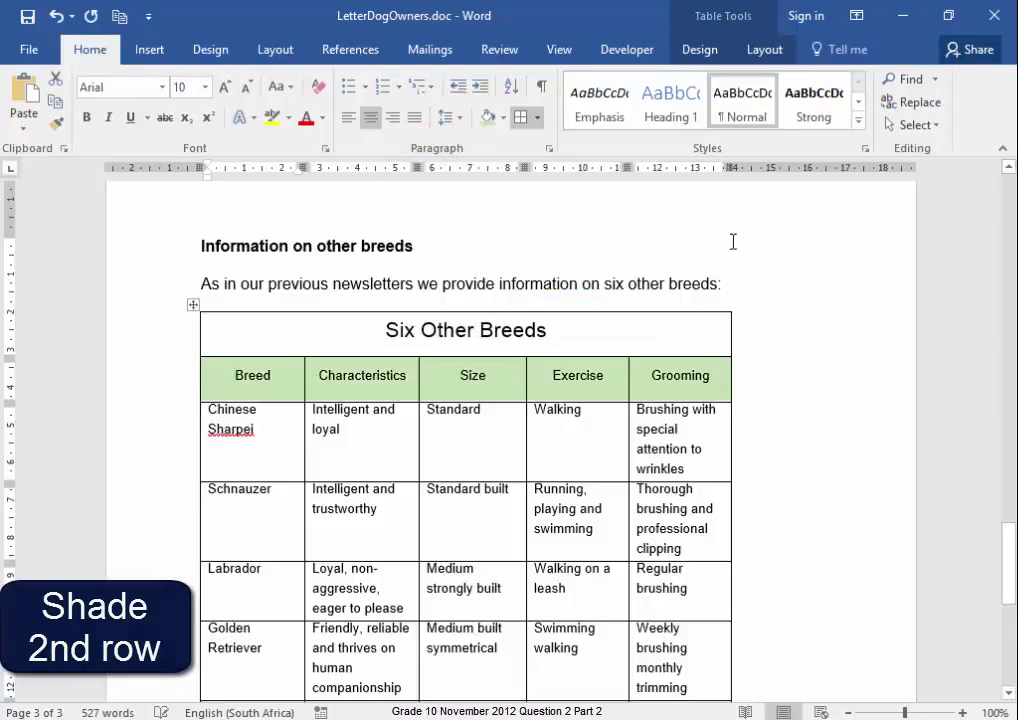
click(831, 318)
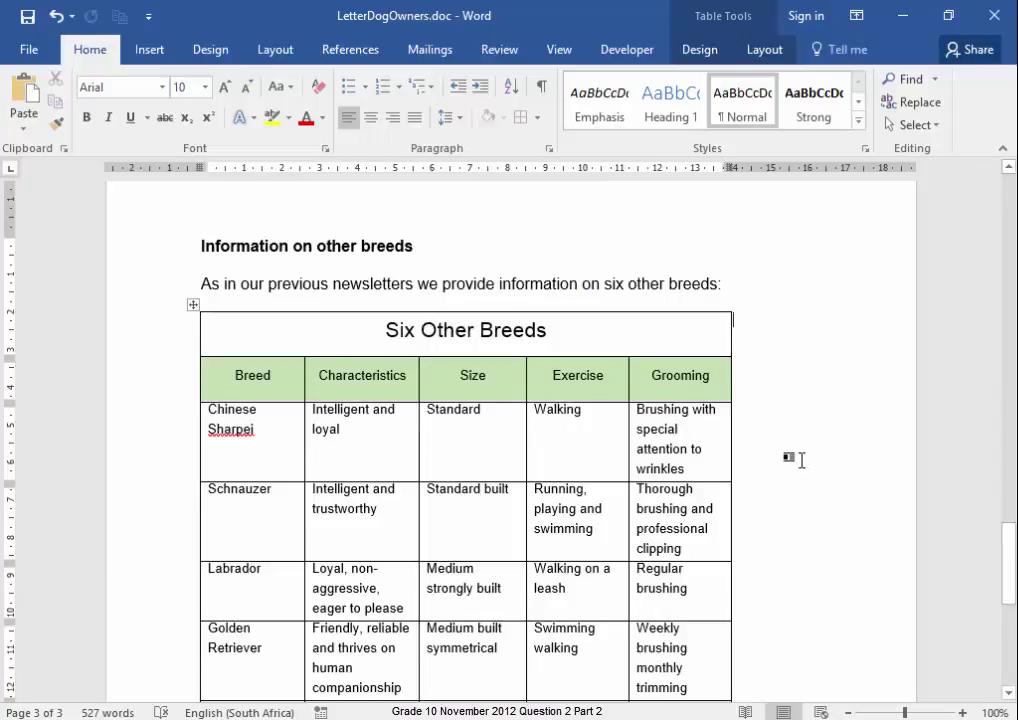
- Give the Six Other Breeds title cell a 3 pt Box border applied to Cell only
click(412, 332)
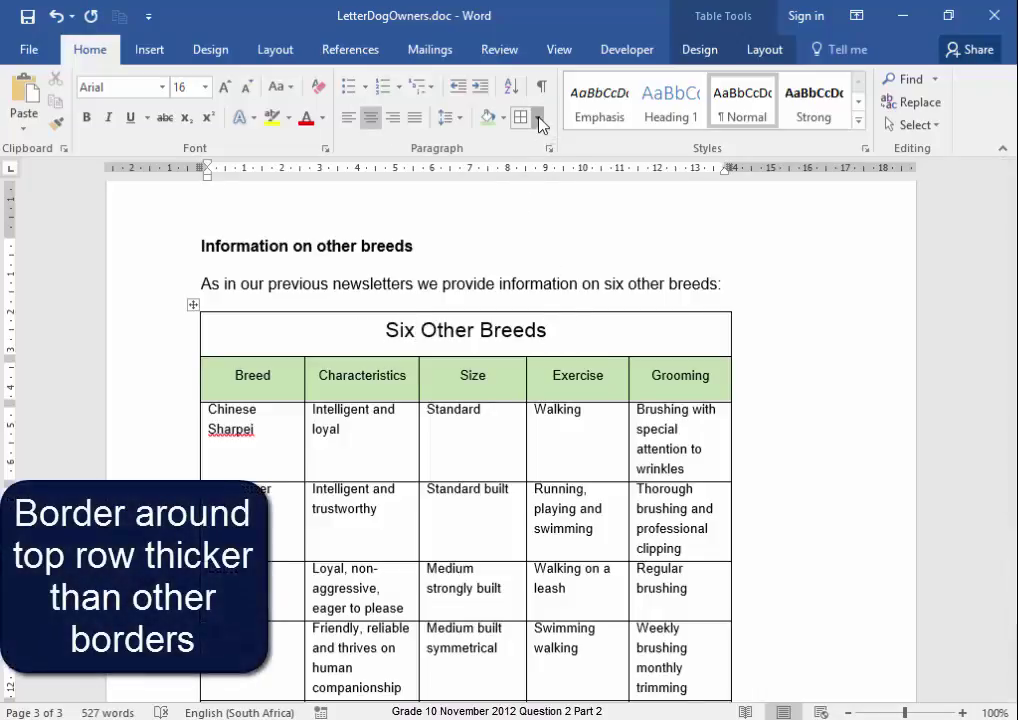
click(539, 118)
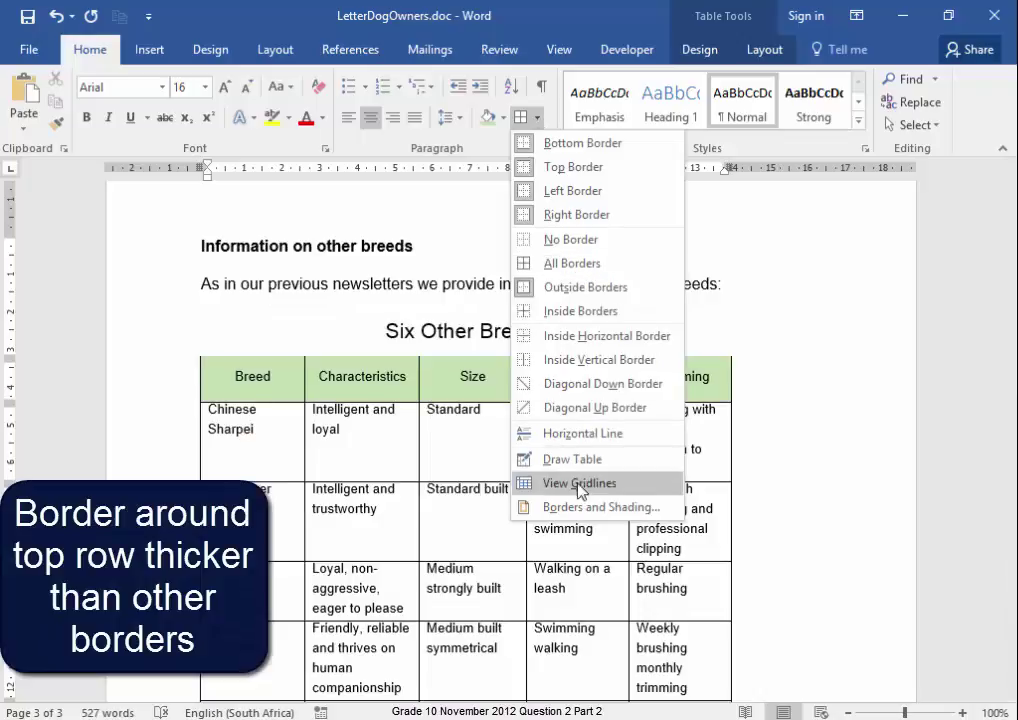
click(578, 508)
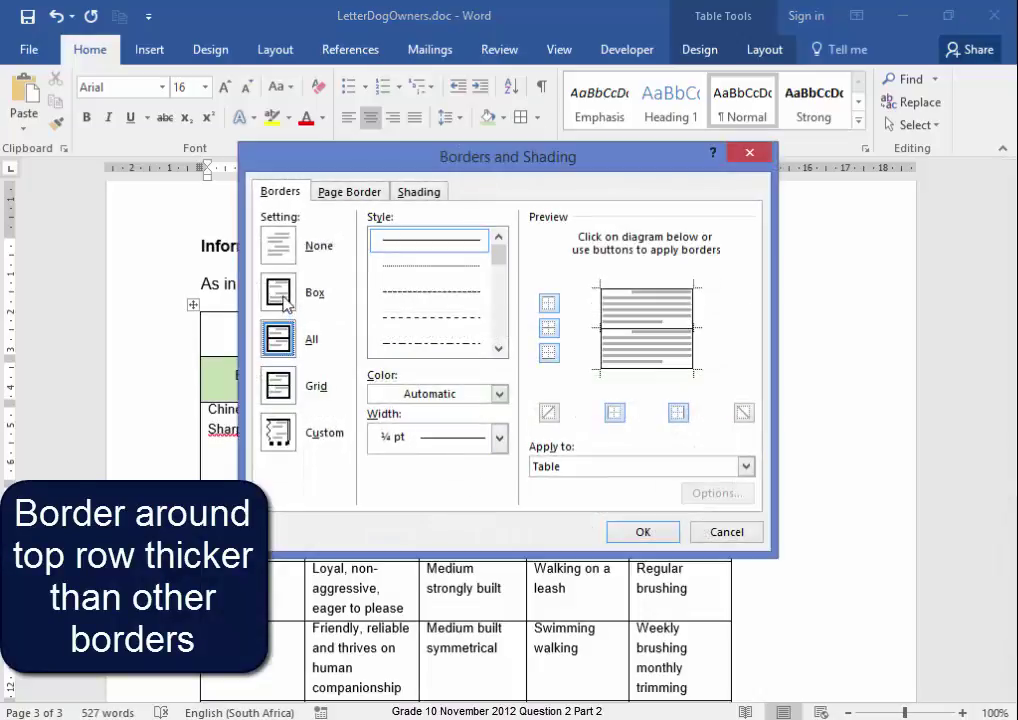
click(279, 292)
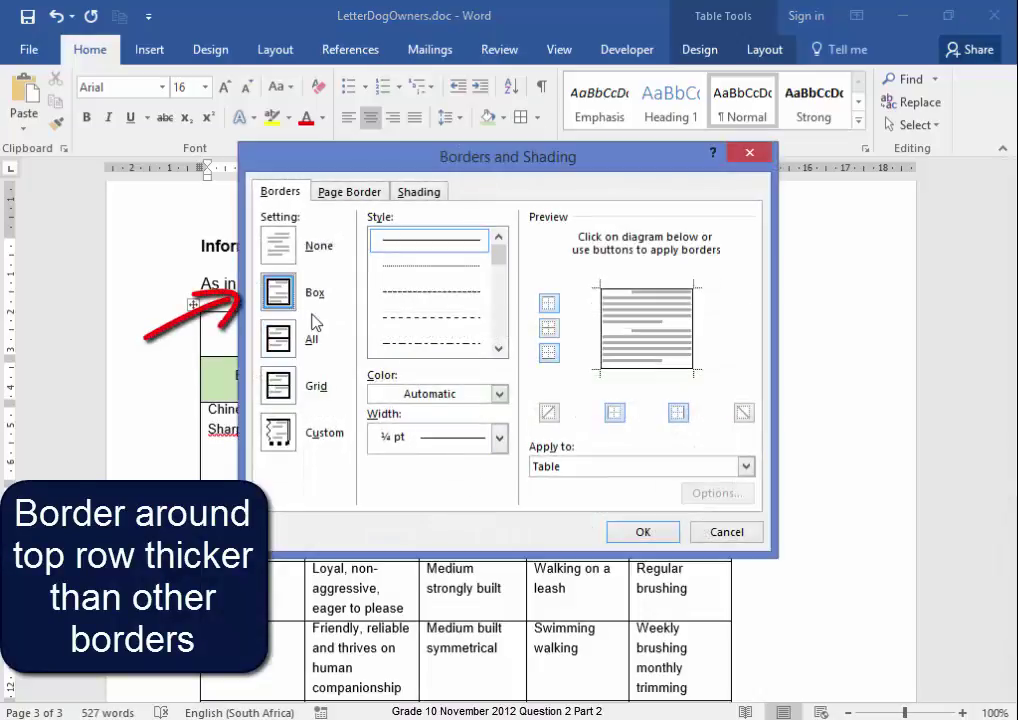
click(499, 438)
click(462, 620)
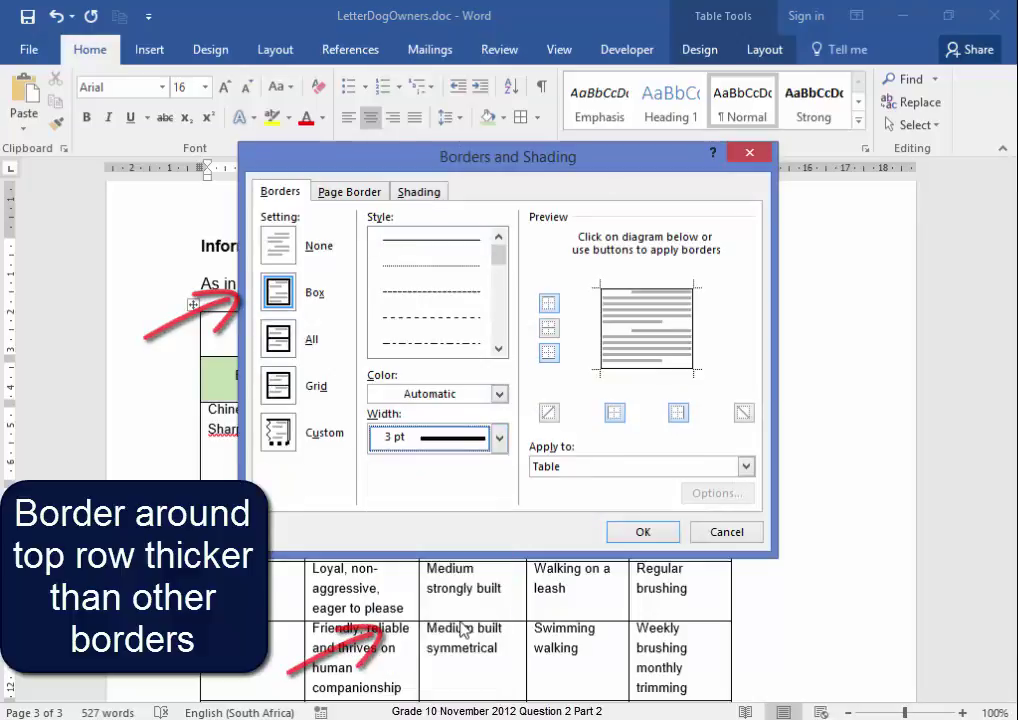
click(747, 467)
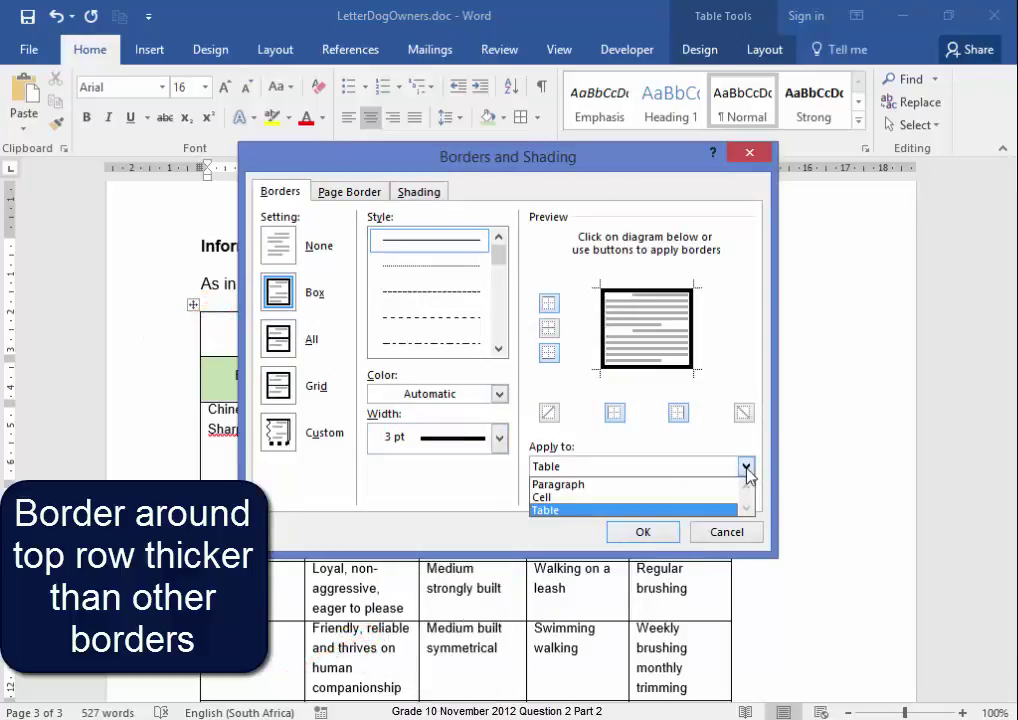
click(675, 497)
click(662, 535)
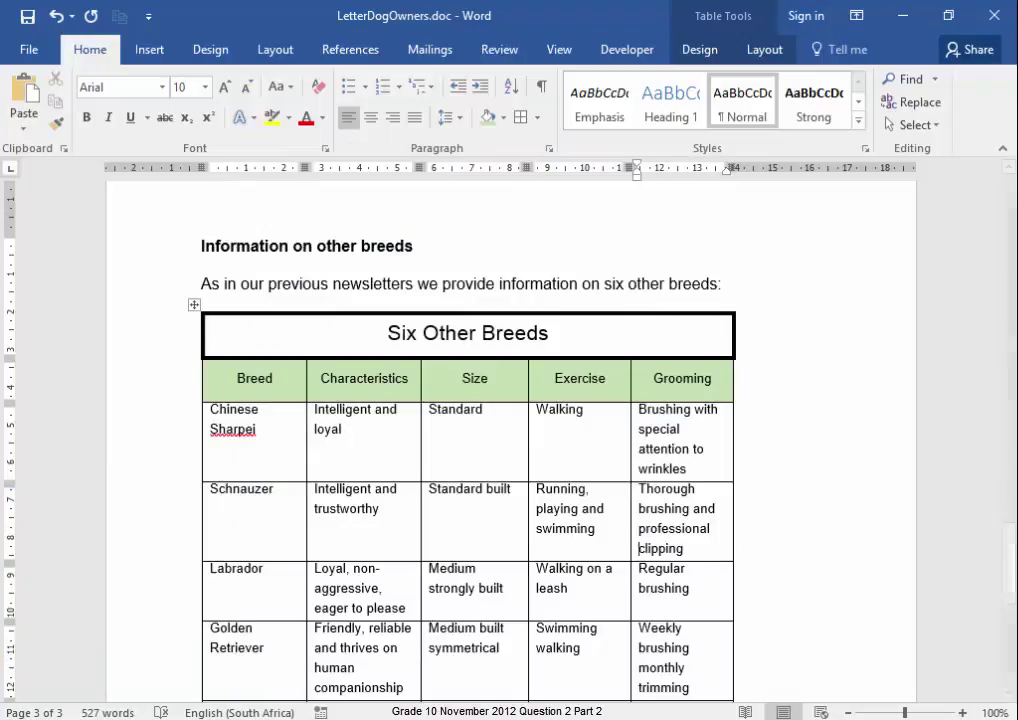
key(alt+Tab)
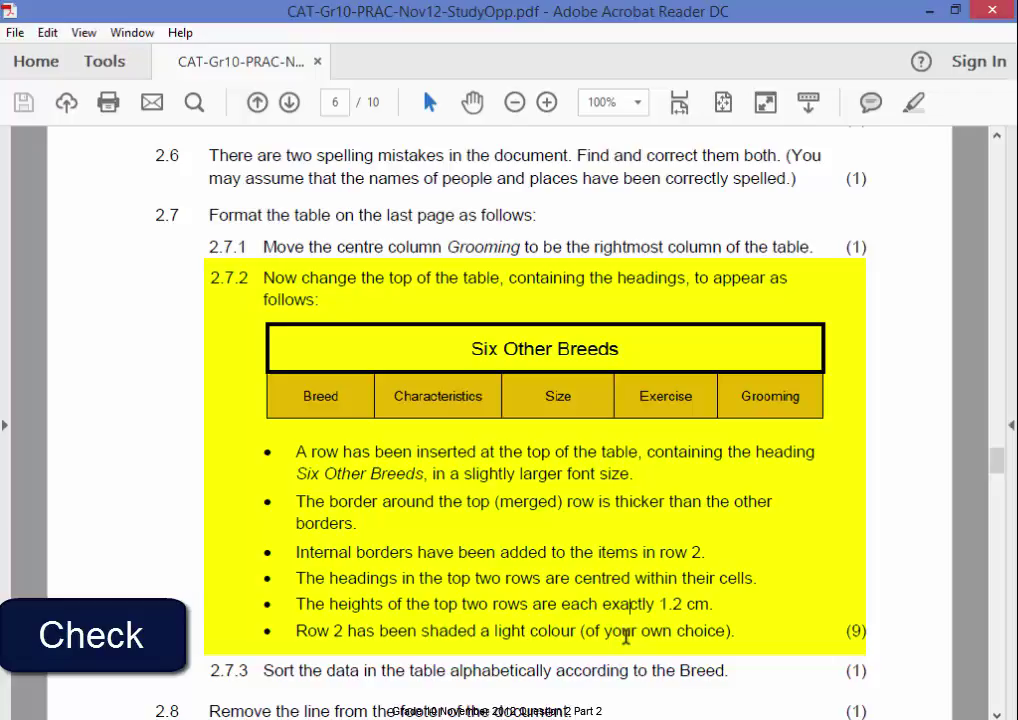
scroll(797, 624, down, 2)
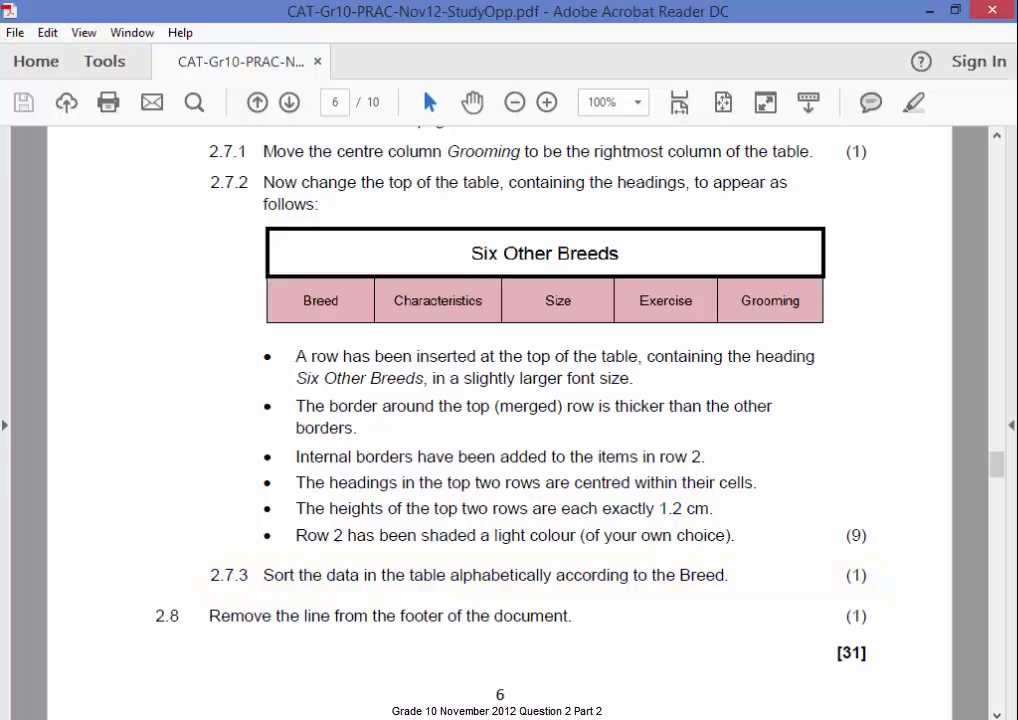
- Sort the breed data rows ascending by Column 1, Chinese Sharpei through Yorkshire terrier
scroll(300, 472, down, 2)
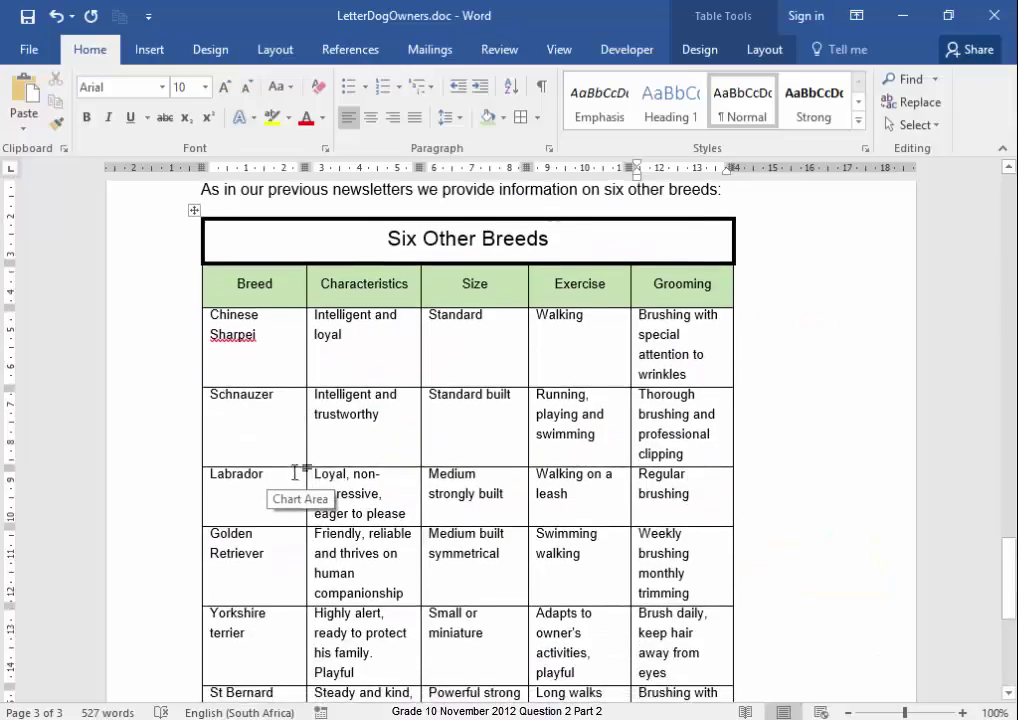
scroll(295, 472, down, 1)
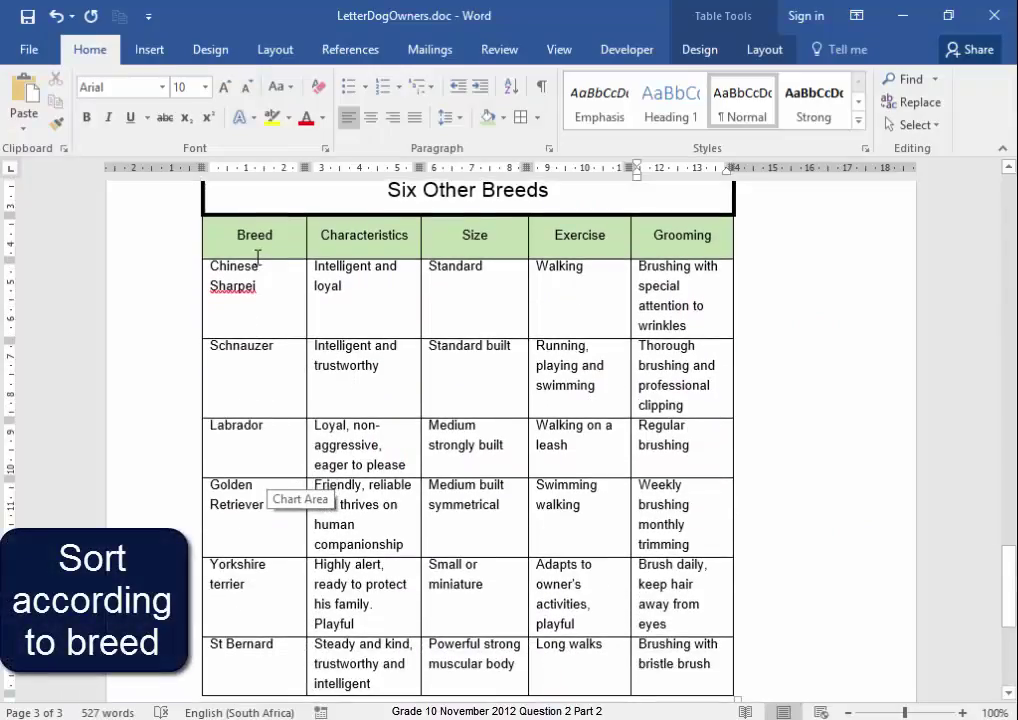
drag(213, 280, 686, 630)
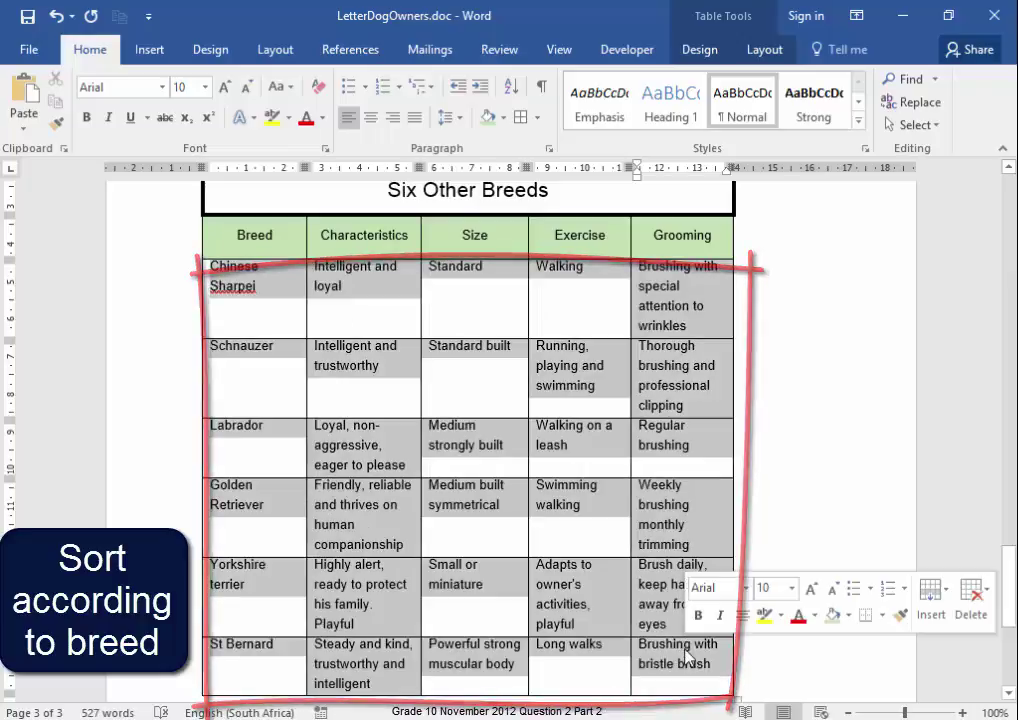
click(764, 50)
click(822, 100)
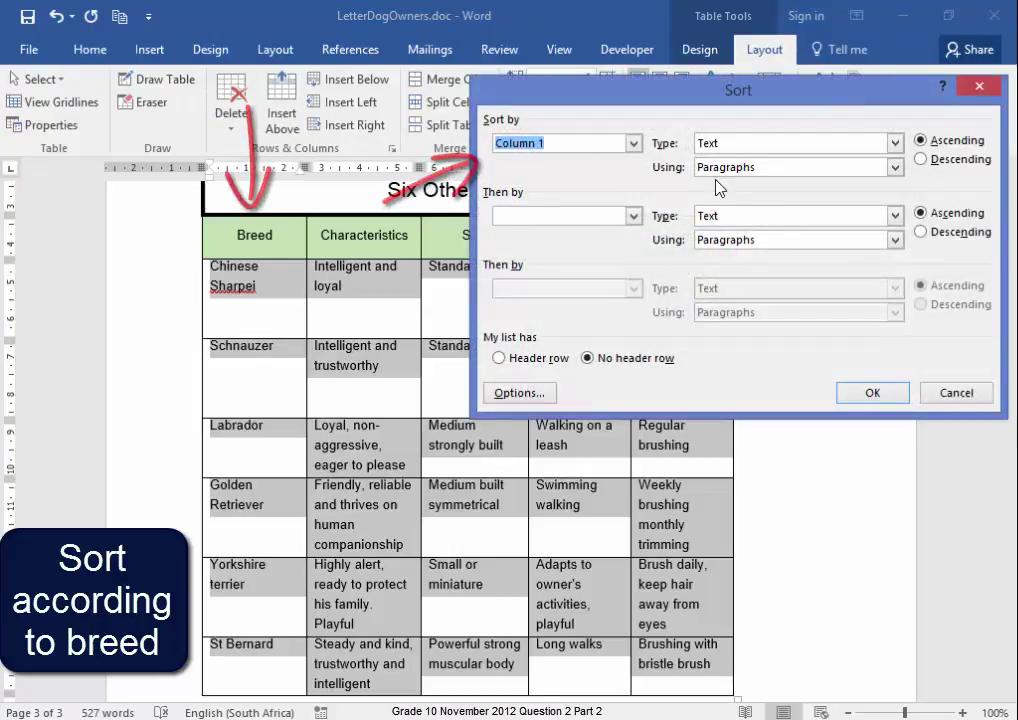
click(866, 396)
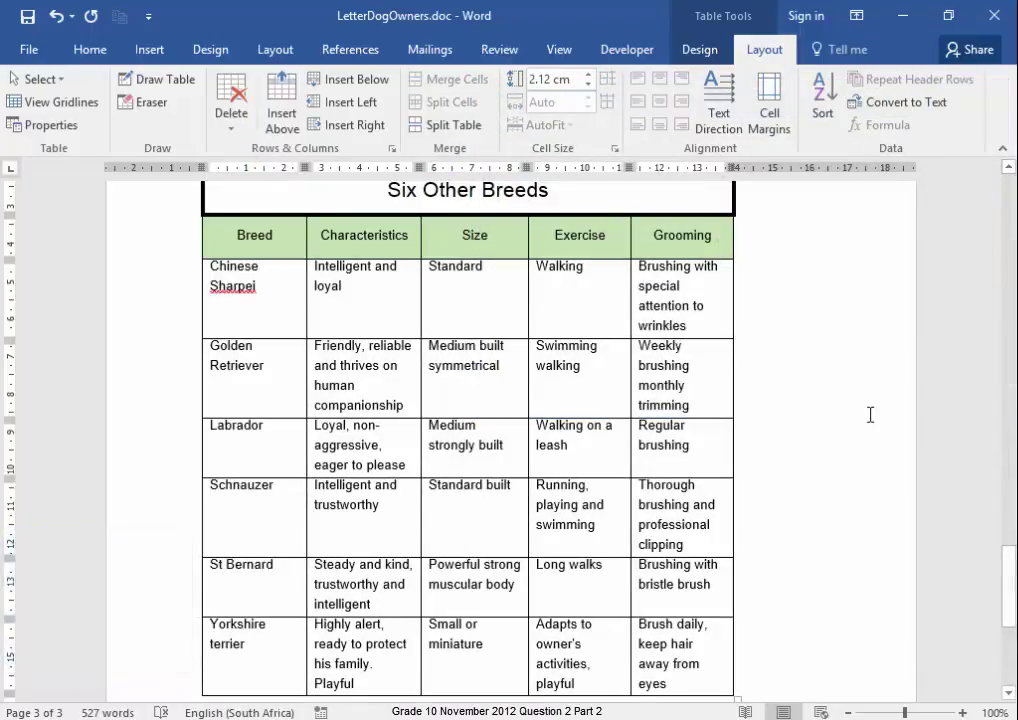
scroll(870, 414, down, 1)
scroll(870, 416, down, 2)
scroll(870, 416, down, 2)
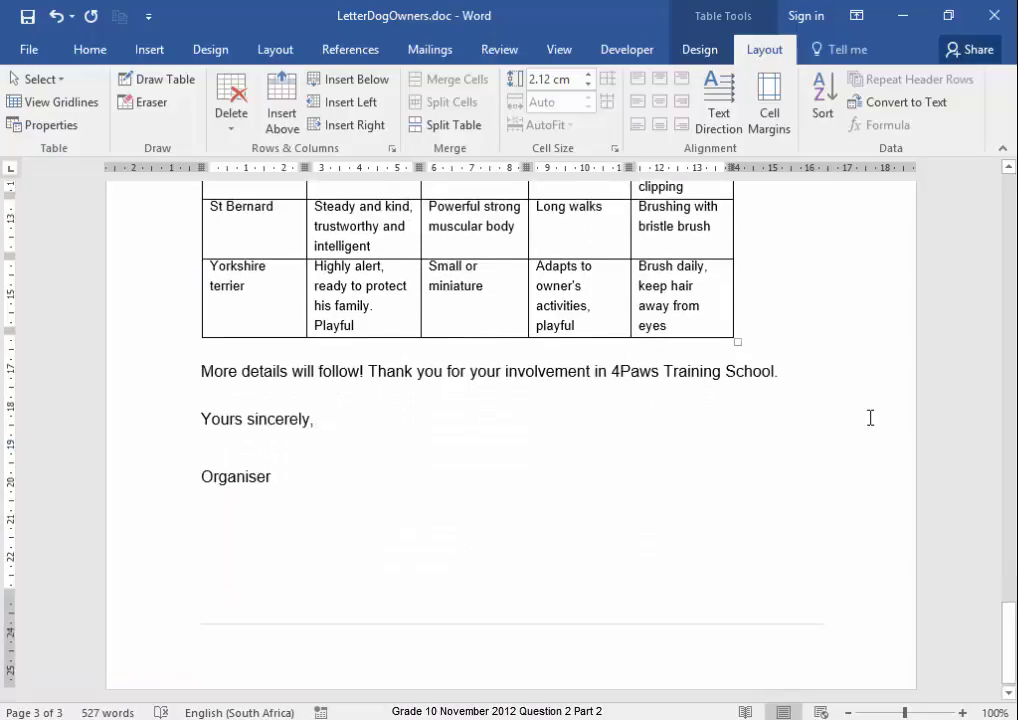
- Set the footer to No Border to drop its horizontal line, then close Header and Footer
double_click(700, 643)
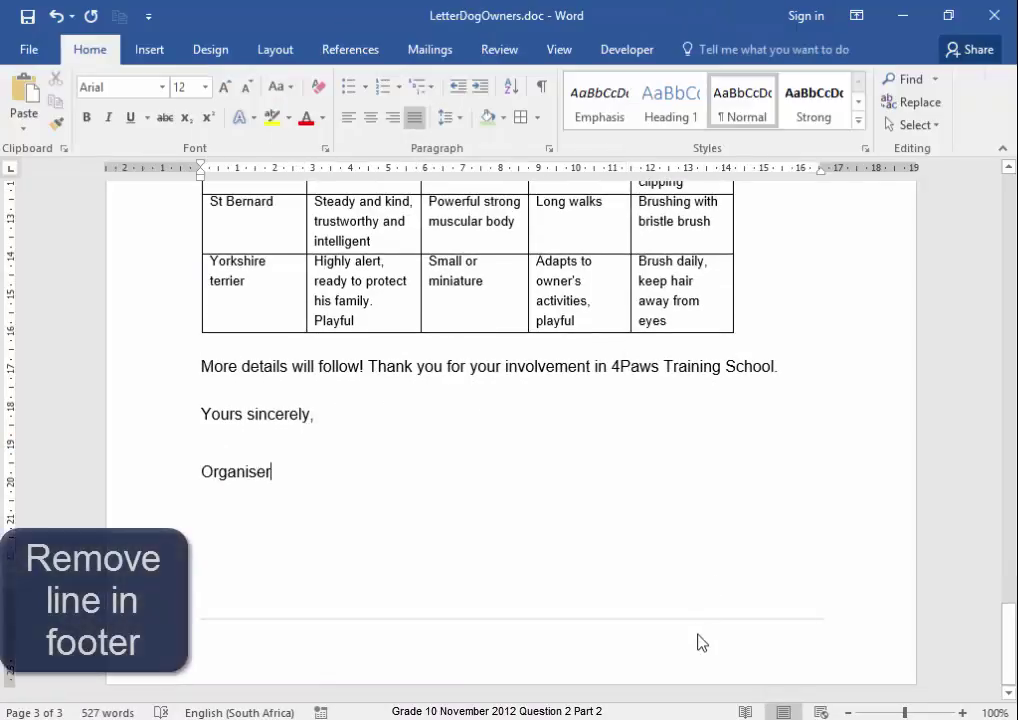
click(80, 49)
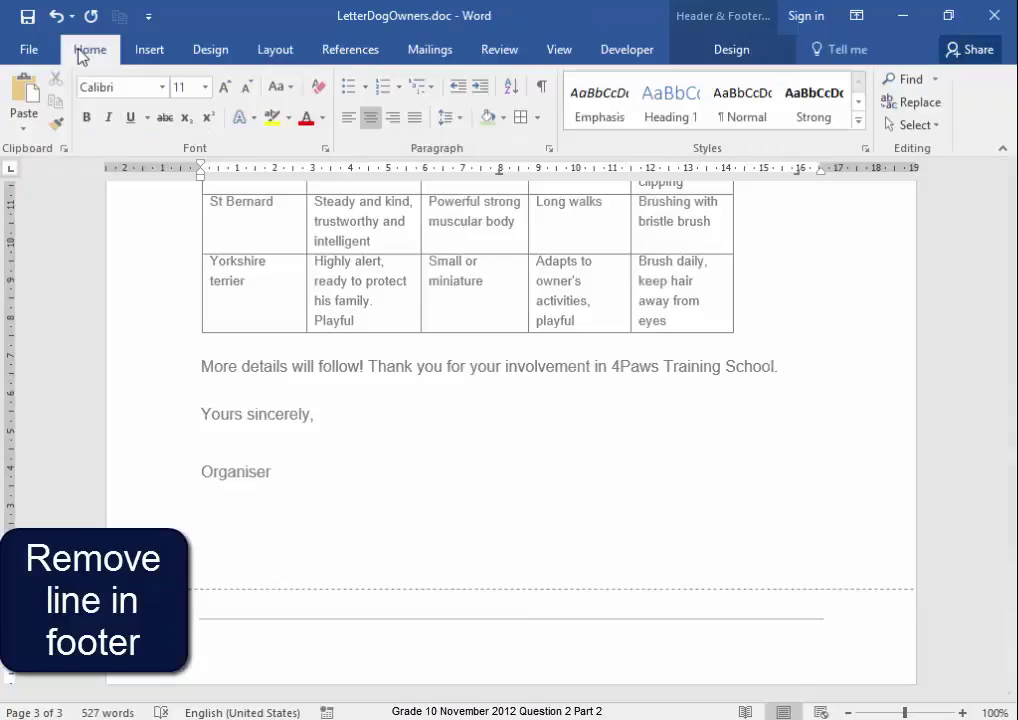
click(537, 121)
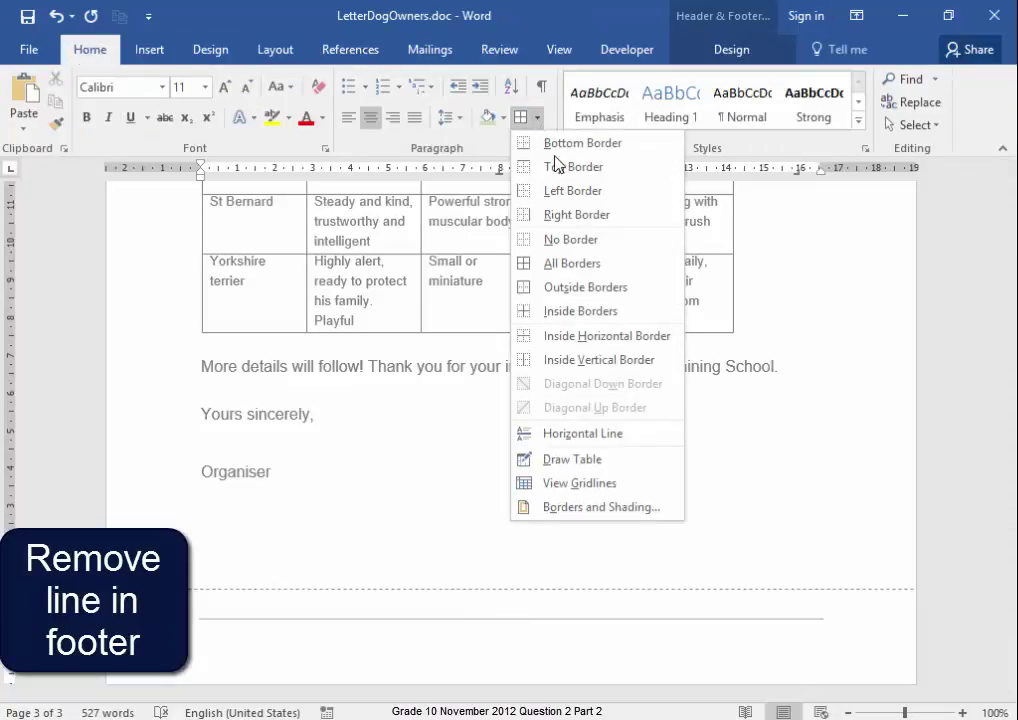
click(569, 240)
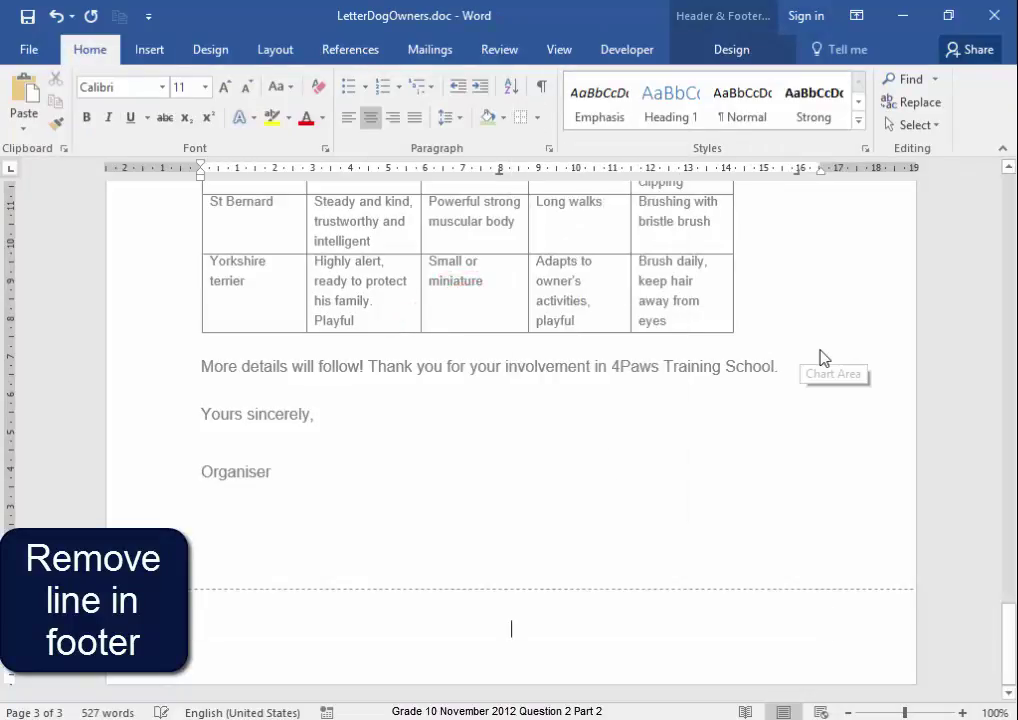
click(731, 49)
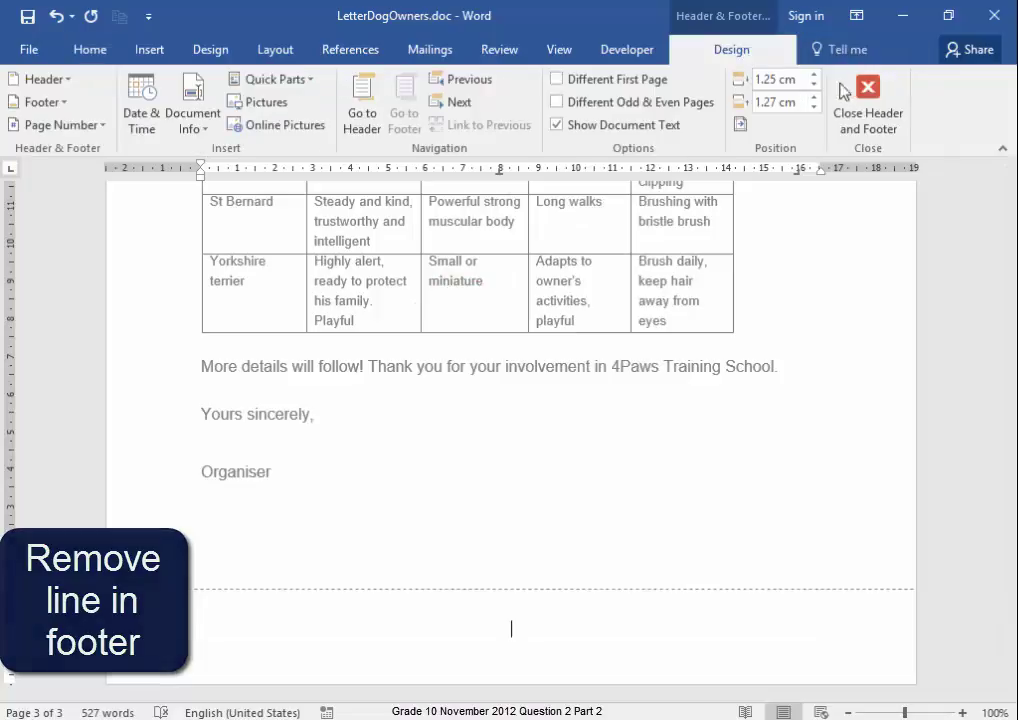
click(866, 105)
scroll(801, 433, up, 5)
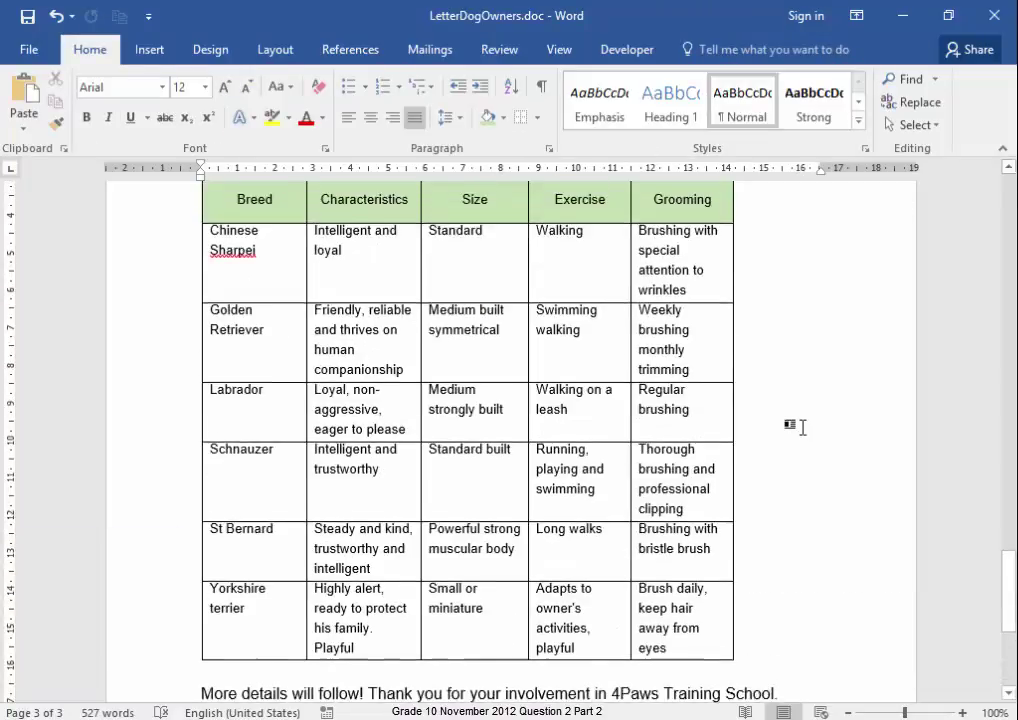
scroll(804, 425, up, 4)
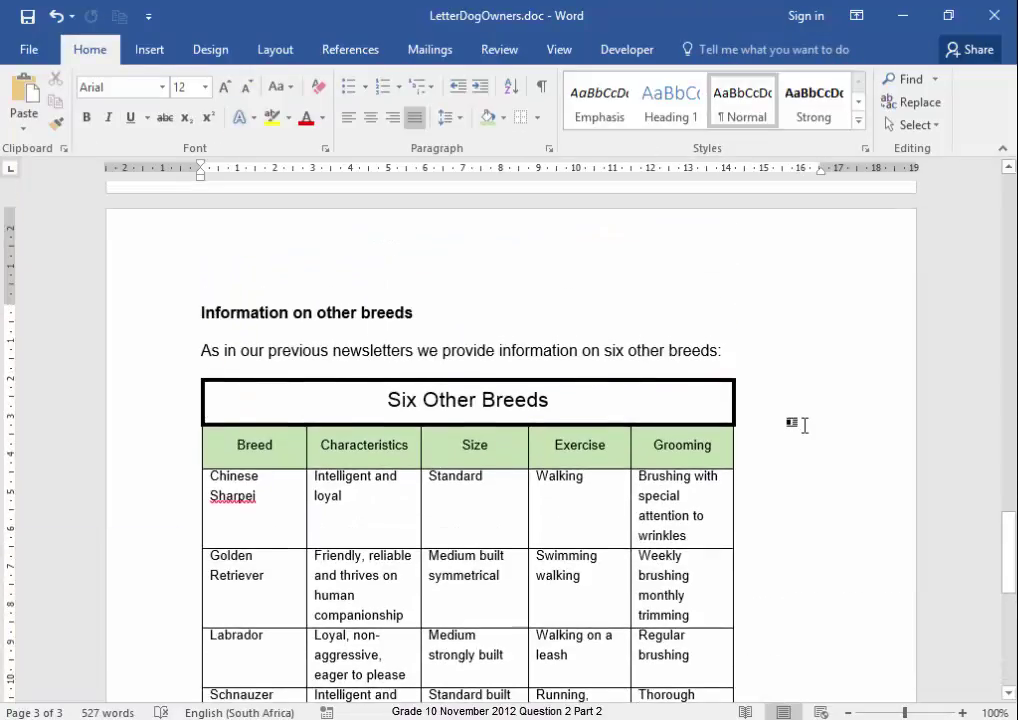